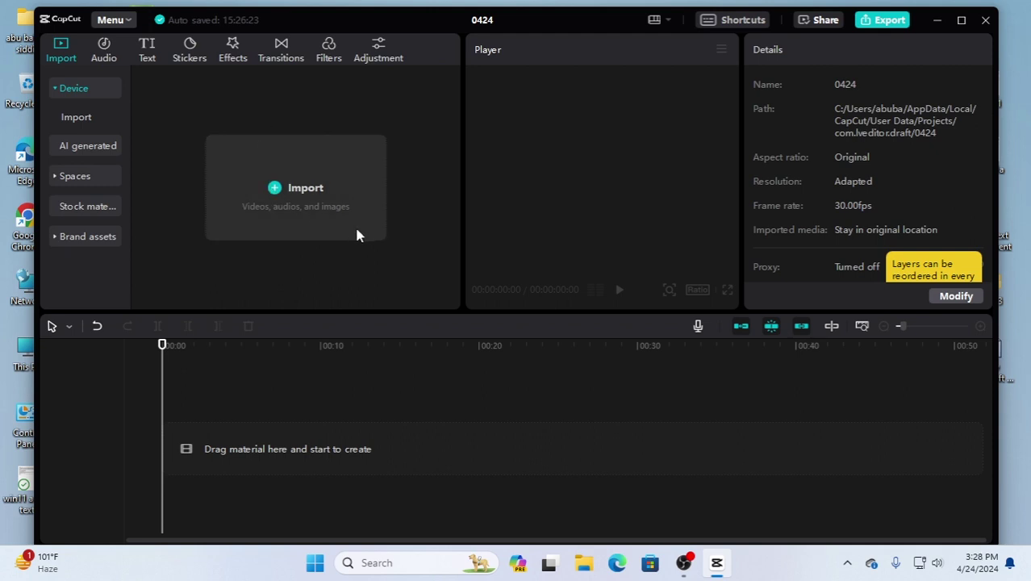
Import mixkit-girl-dancing-happily-in-a-field-of-flowers-4702-medium.mp4 and place it at the start of the timeline
left_click(298, 195)
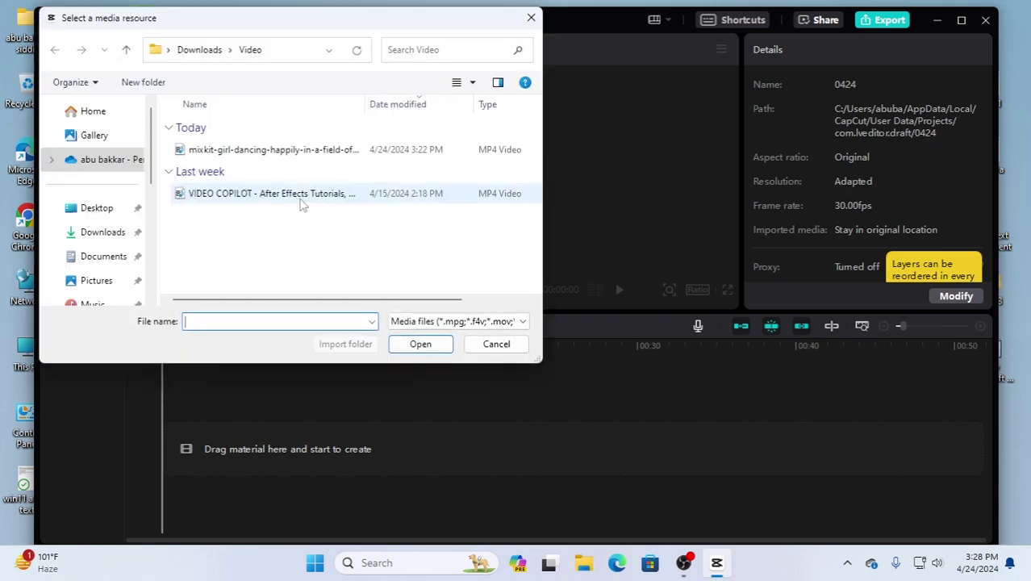
left_click(287, 155)
left_click(434, 352)
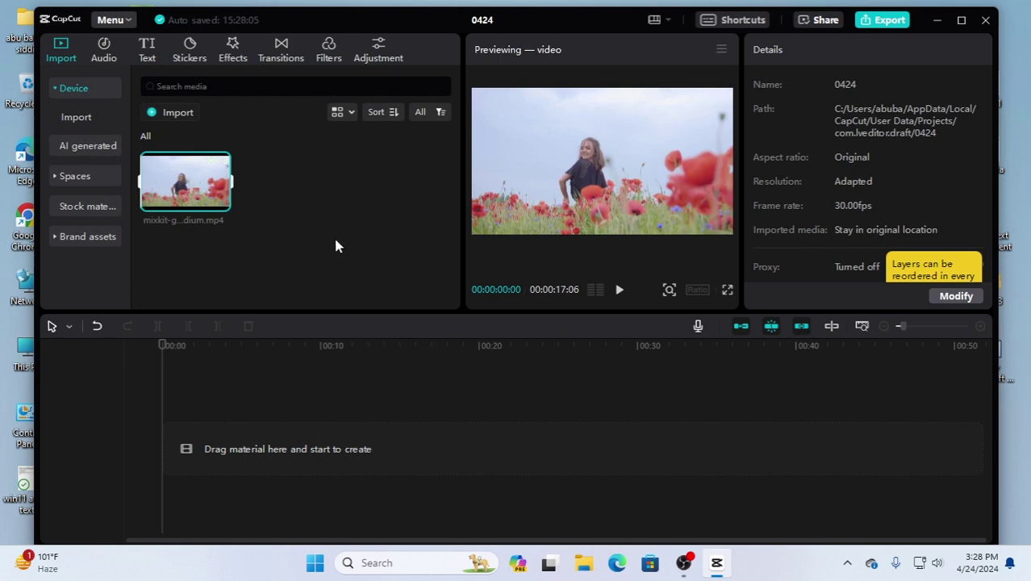
left_click_drag(179, 192, 173, 450)
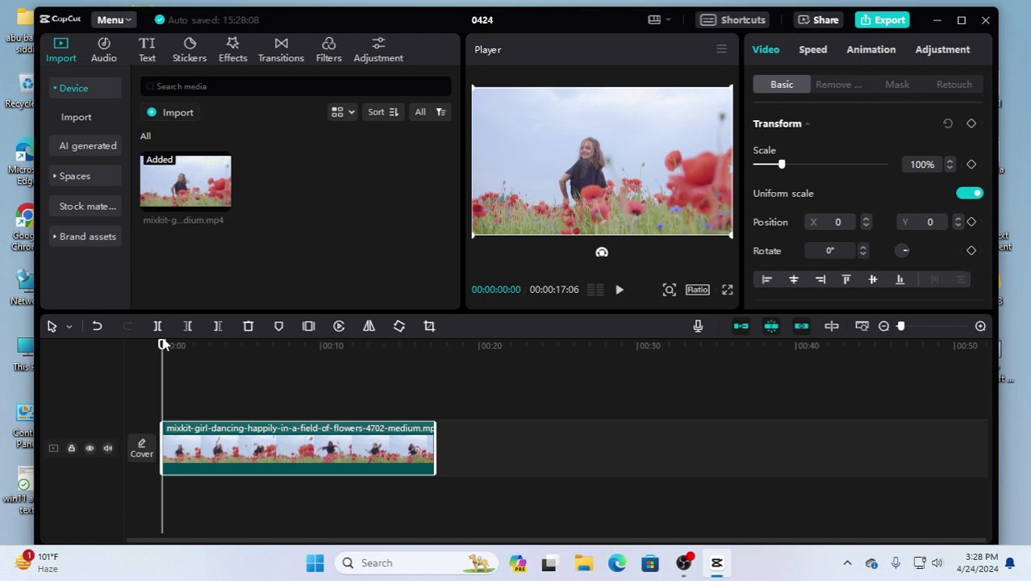
Split the video clip at about 00:00:01:01 and again at about 00:00:02:07
left_click_drag(163, 346, 178, 345)
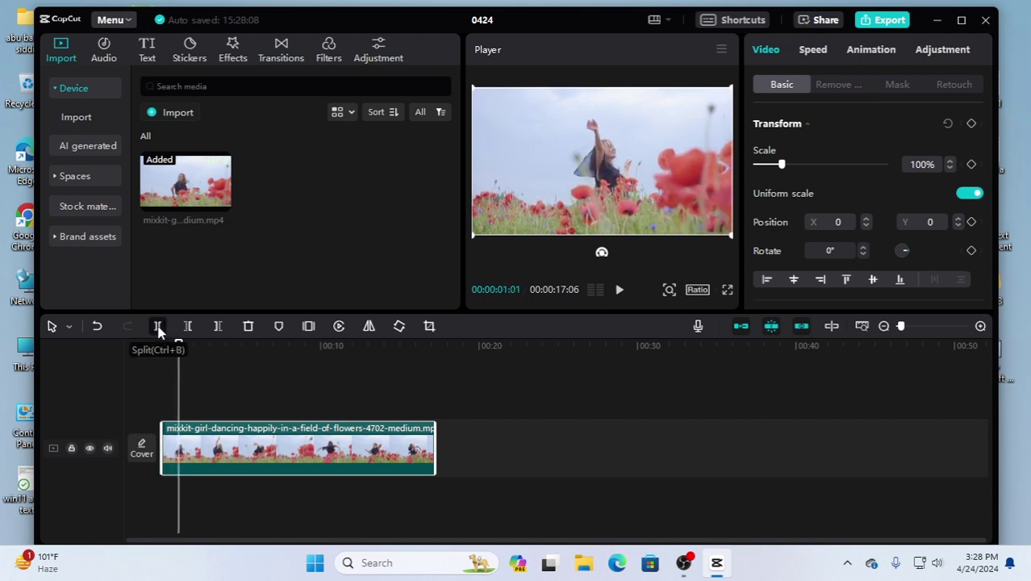
left_click(158, 326)
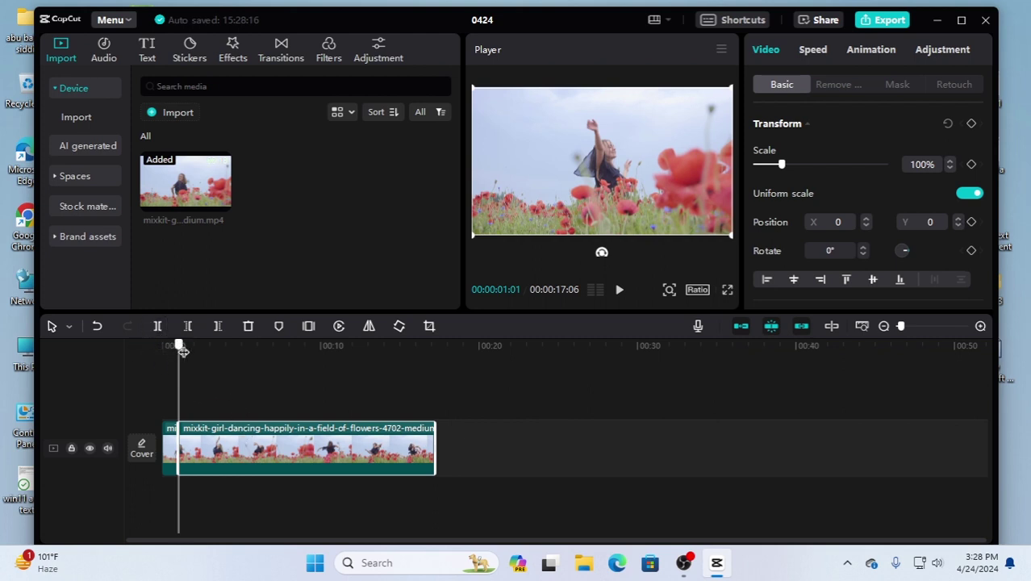
mouse_move(180, 345)
left_mouse_down()
mouse_move(201, 356)
mouse_move(197, 347)
left_mouse_up()
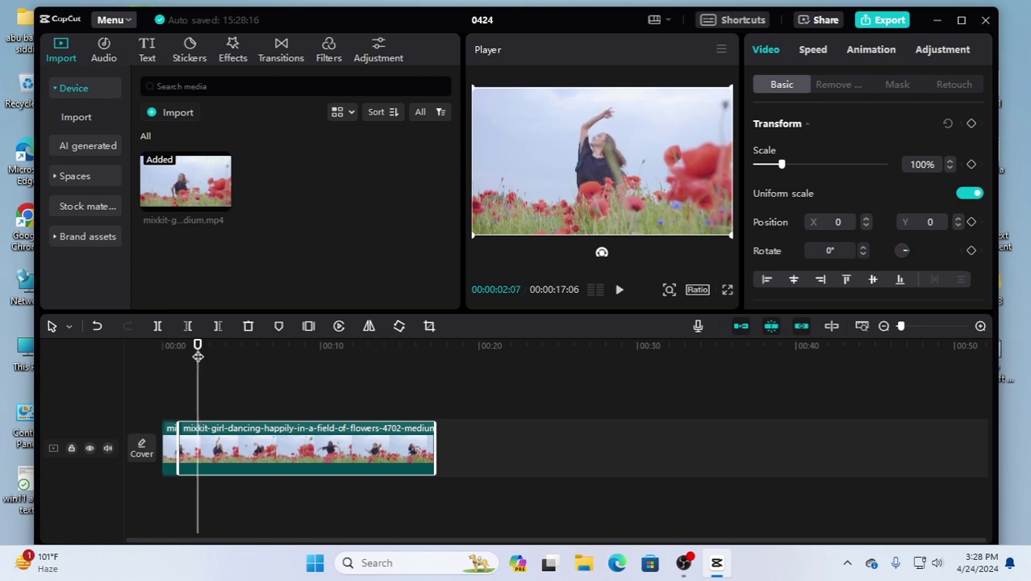
left_click(159, 328)
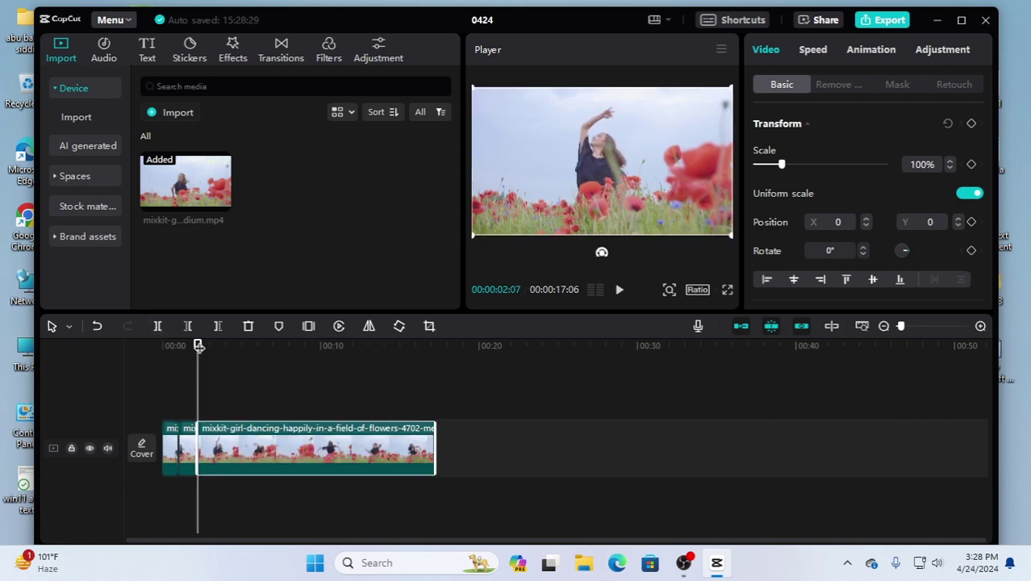
Split the remaining clip repeatedly into segments of roughly one to one and a half seconds, making the last cuts at about 00:00:10:26 and 00:00:12:09
left_click_drag(199, 345, 334, 347)
left_click(159, 328)
left_click(157, 325)
left_click(158, 326)
left_click(157, 326)
left_click(158, 326)
left_click(158, 326)
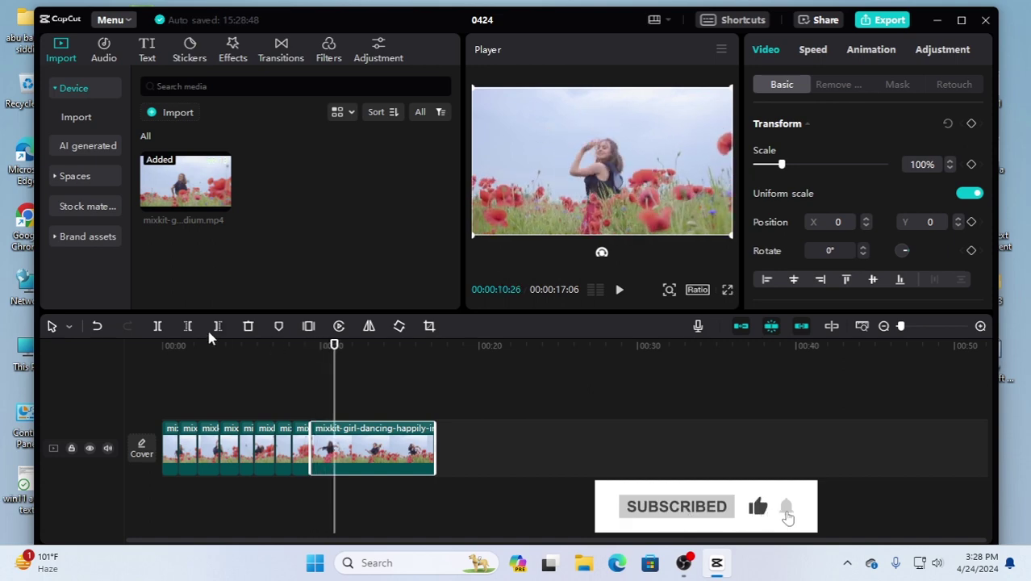
left_click(159, 326)
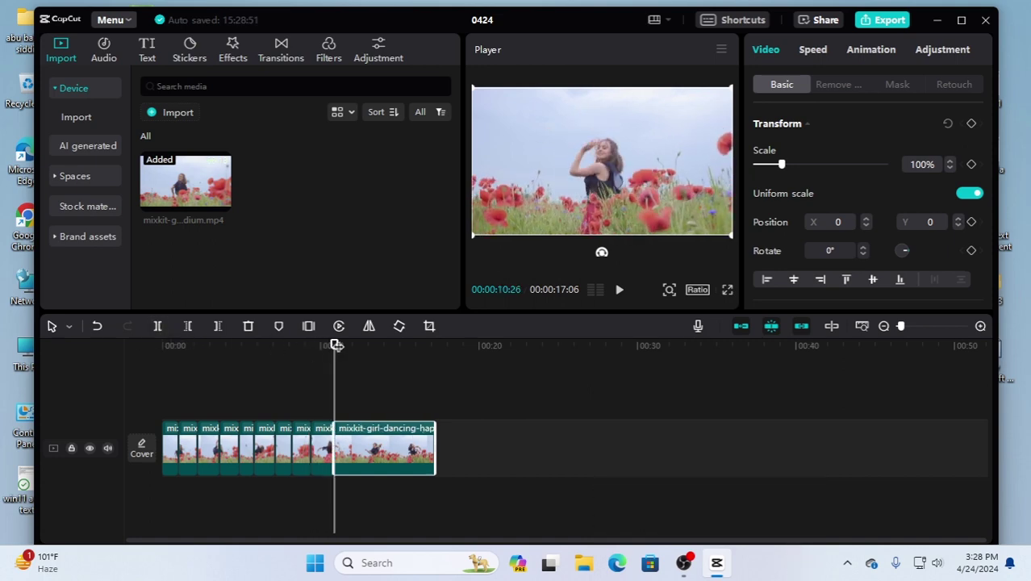
left_click_drag(339, 346, 356, 347)
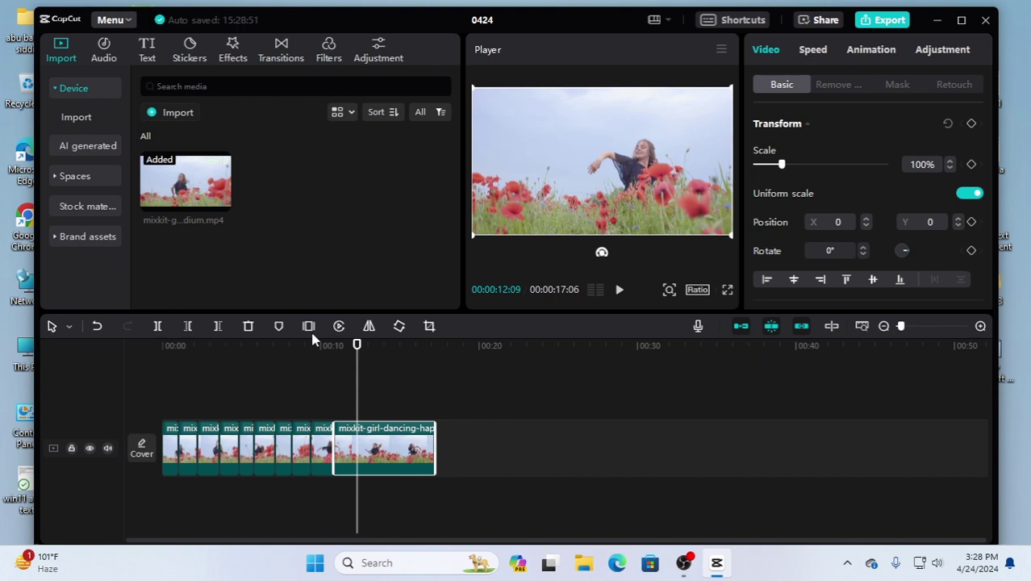
left_click(158, 326)
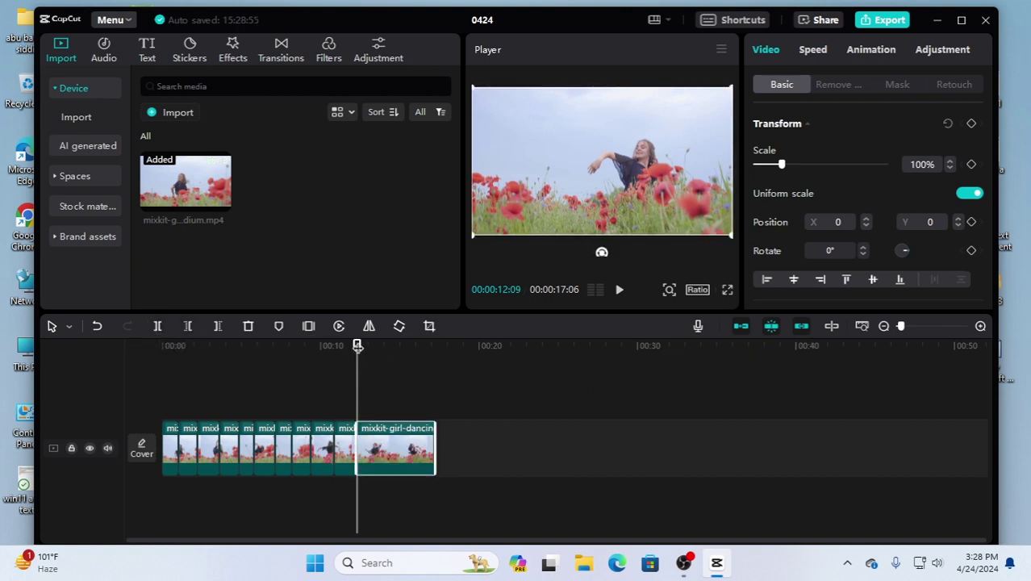
Add the favorite video effect Star as a separate effect layer at the start of the timeline
key("Home")
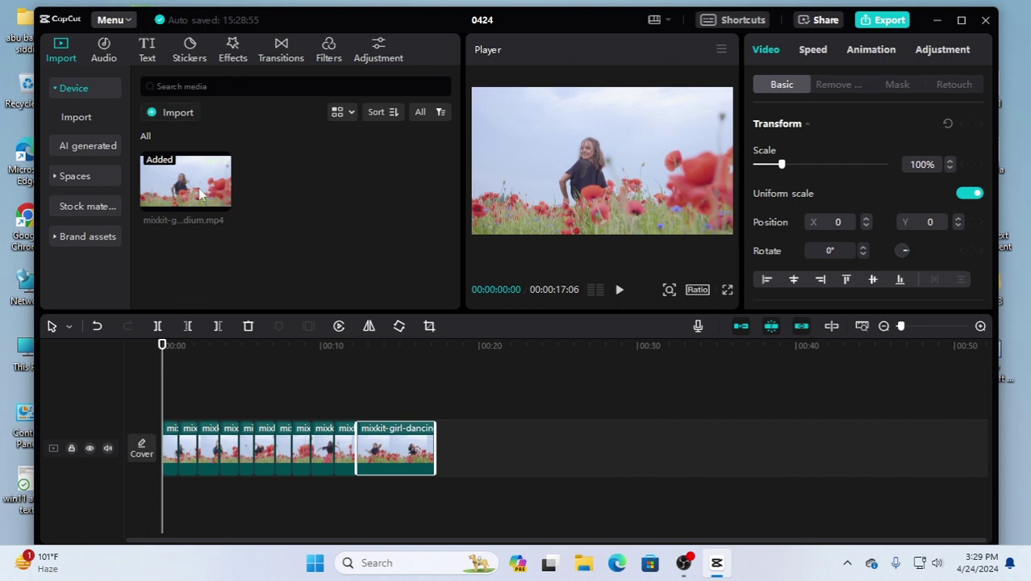
left_click(232, 50)
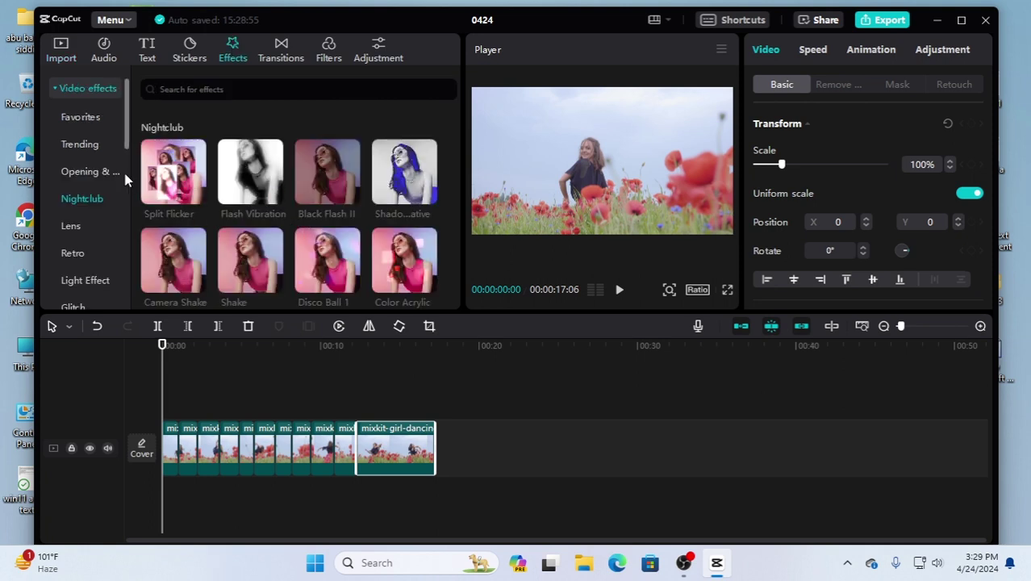
left_click(56, 90)
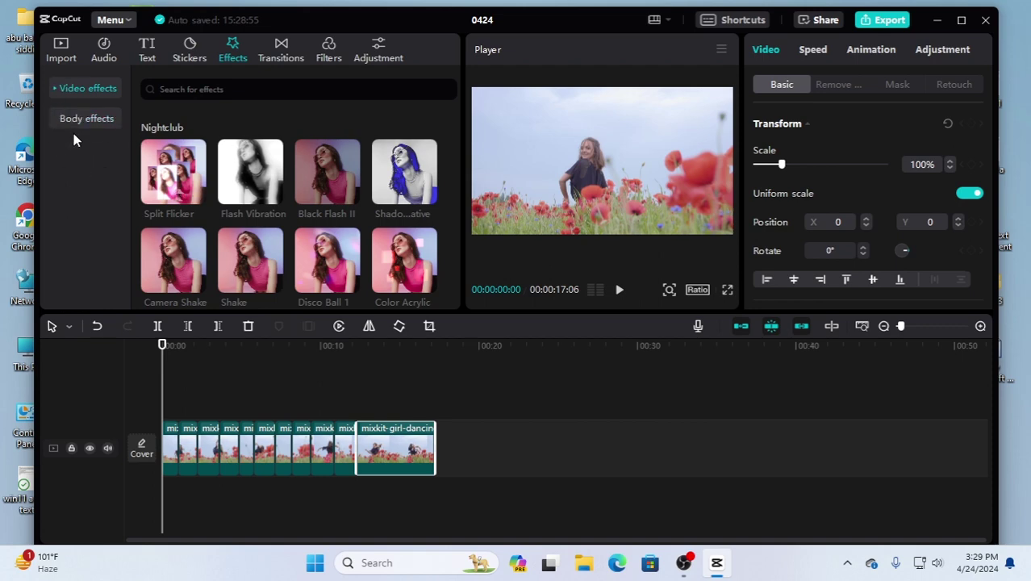
left_click(57, 90)
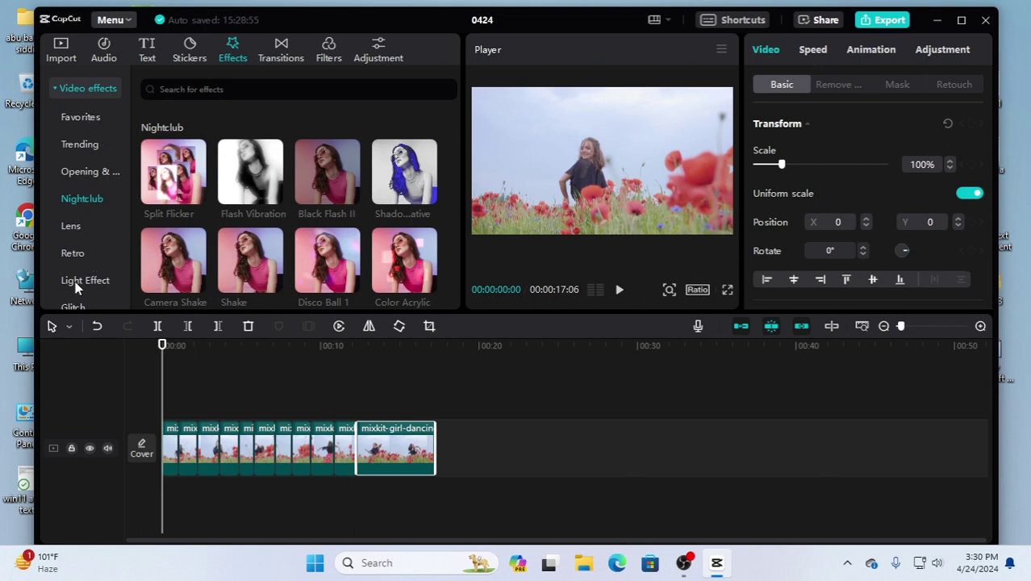
scroll(75, 259, "down", 10)
scroll(76, 258, "up", 10)
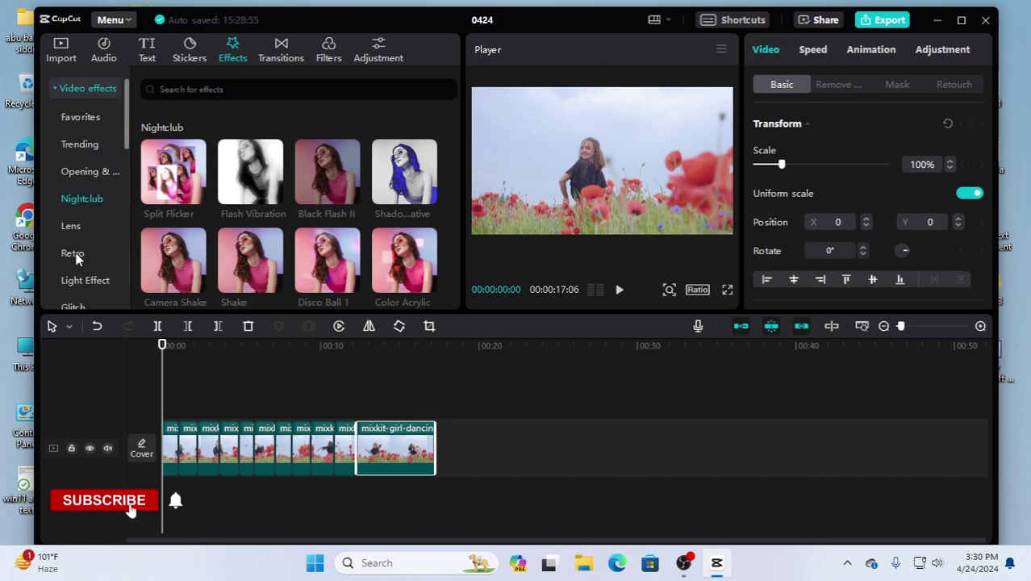
left_click(78, 121)
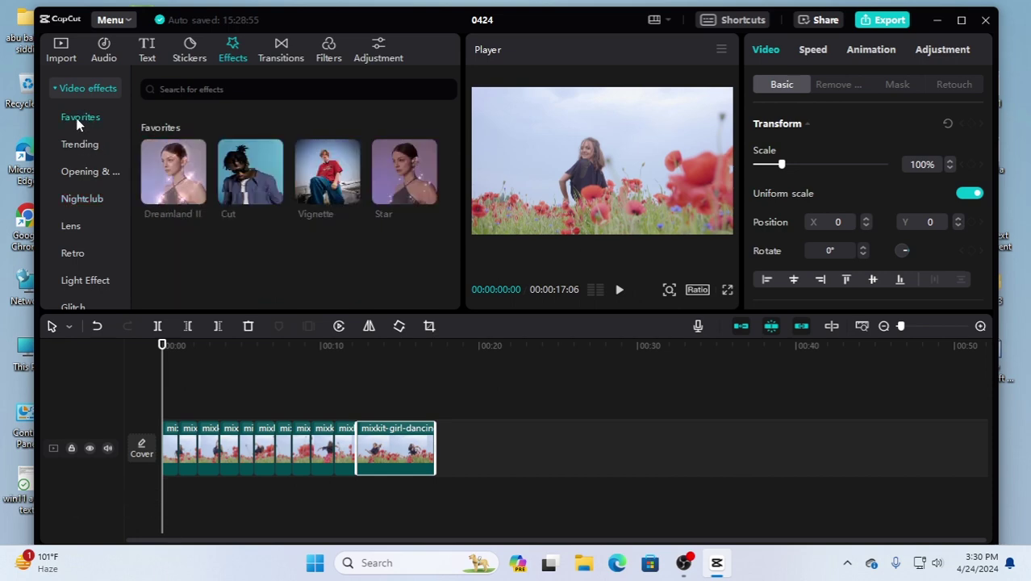
mouse_move(329, 193)
mouse_move(397, 203)
left_click_drag(408, 178, 166, 455)
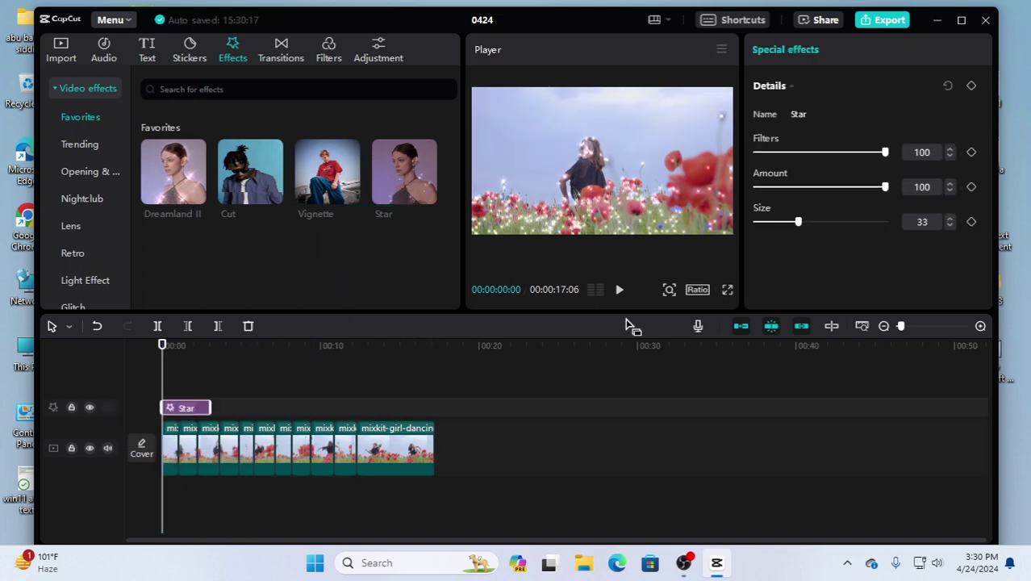
Play the start of the video twice to preview the Star effect
left_click(617, 290)
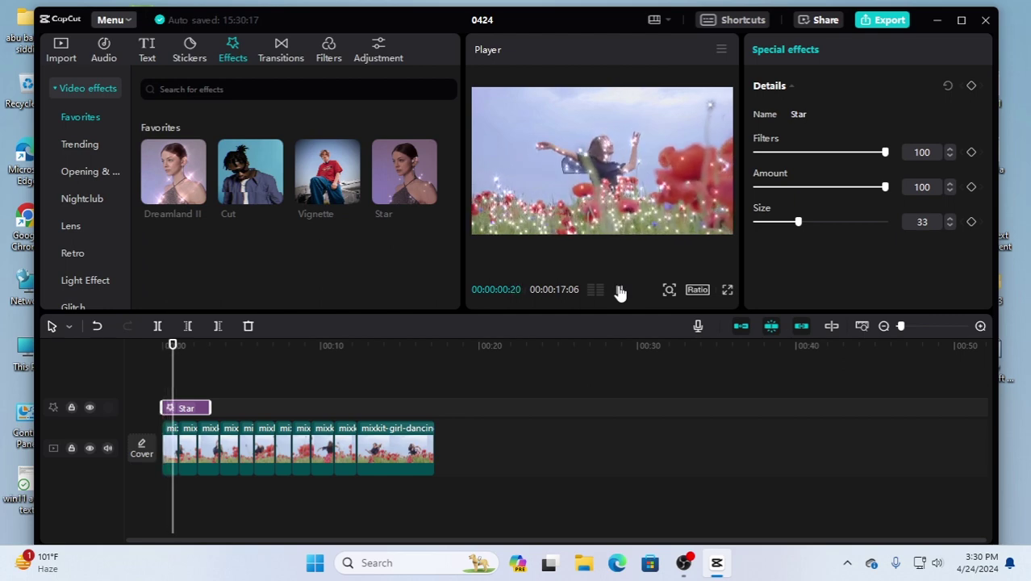
left_click(619, 291)
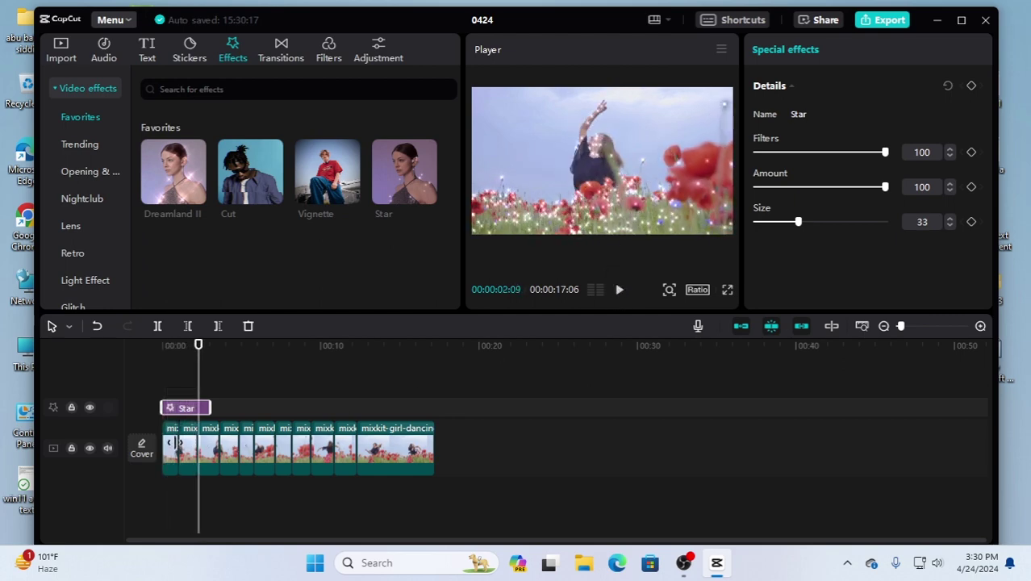
left_click_drag(198, 347, 124, 363)
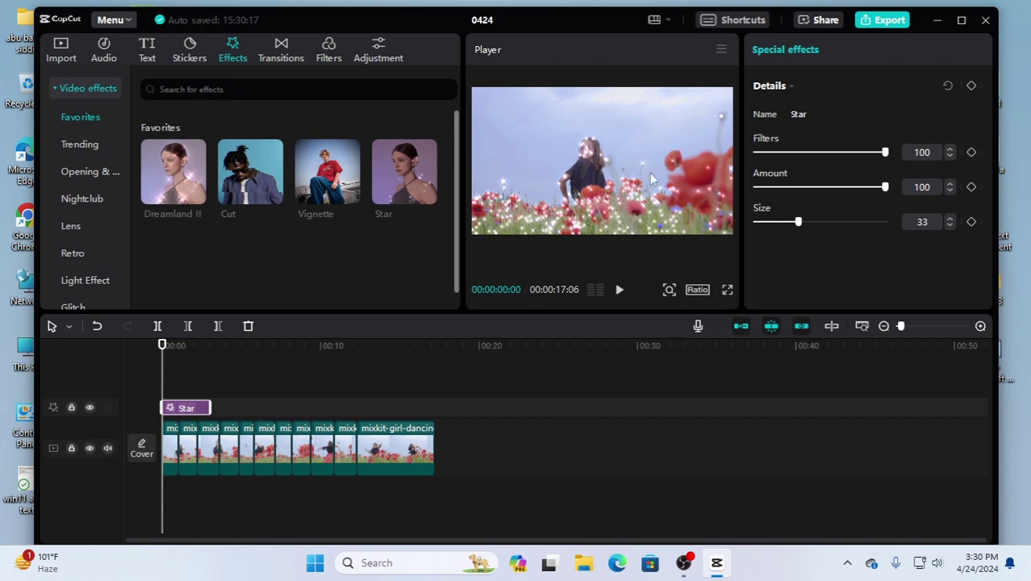
left_click(619, 292)
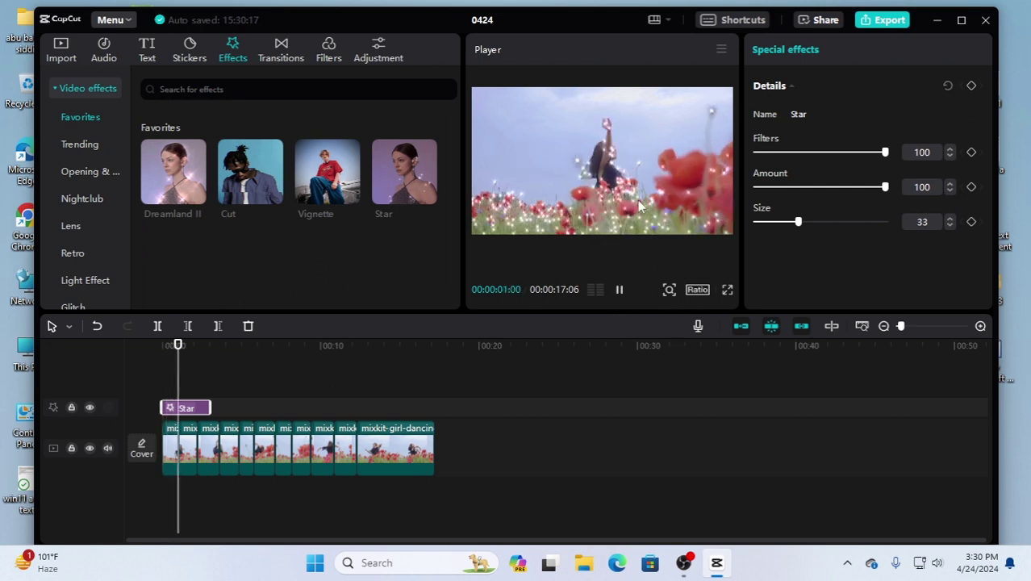
left_click(619, 291)
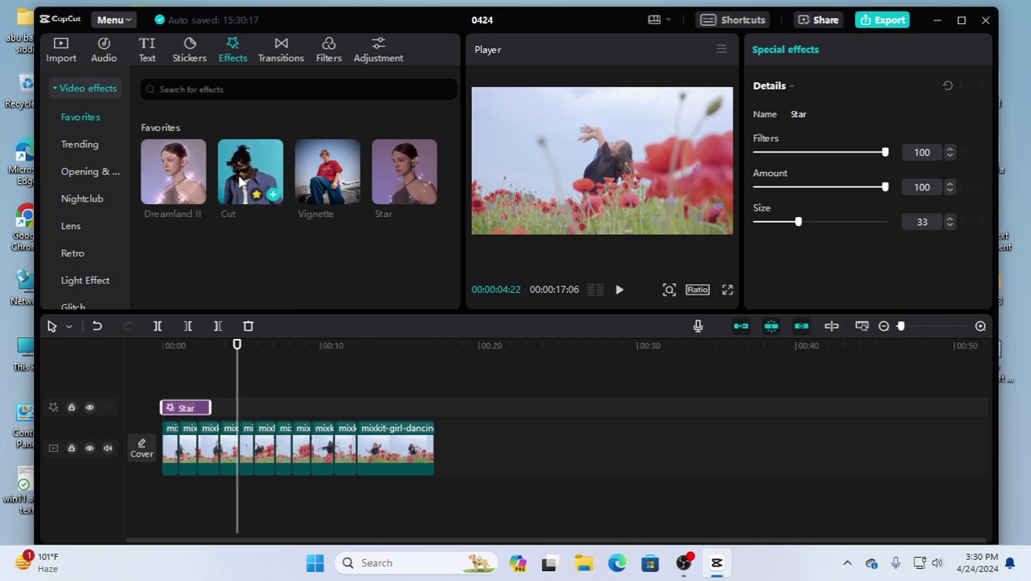
Apply the trending video effect Split Flicker to the first clip segment and preview it from the start
left_click(79, 145)
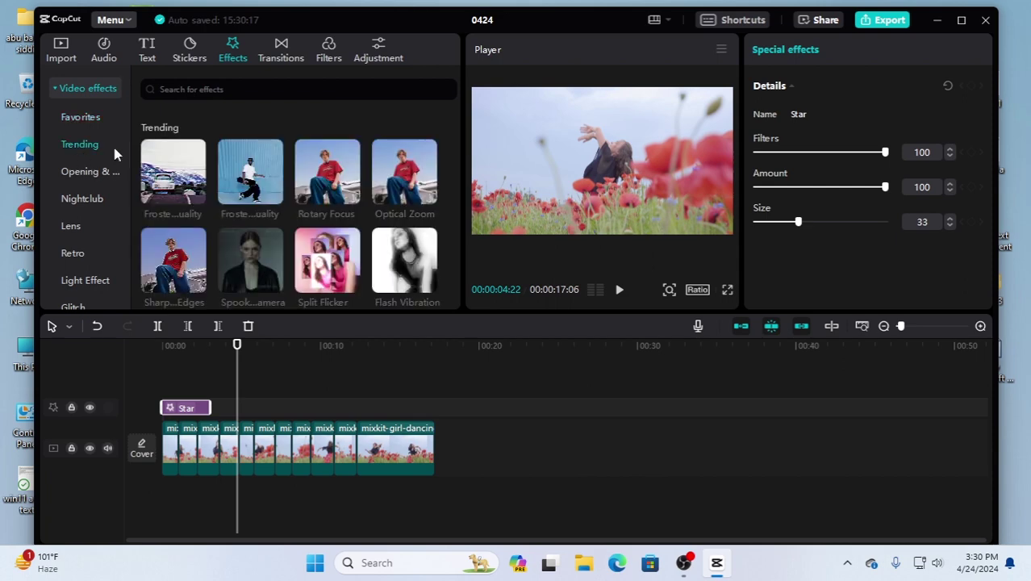
mouse_move(184, 207)
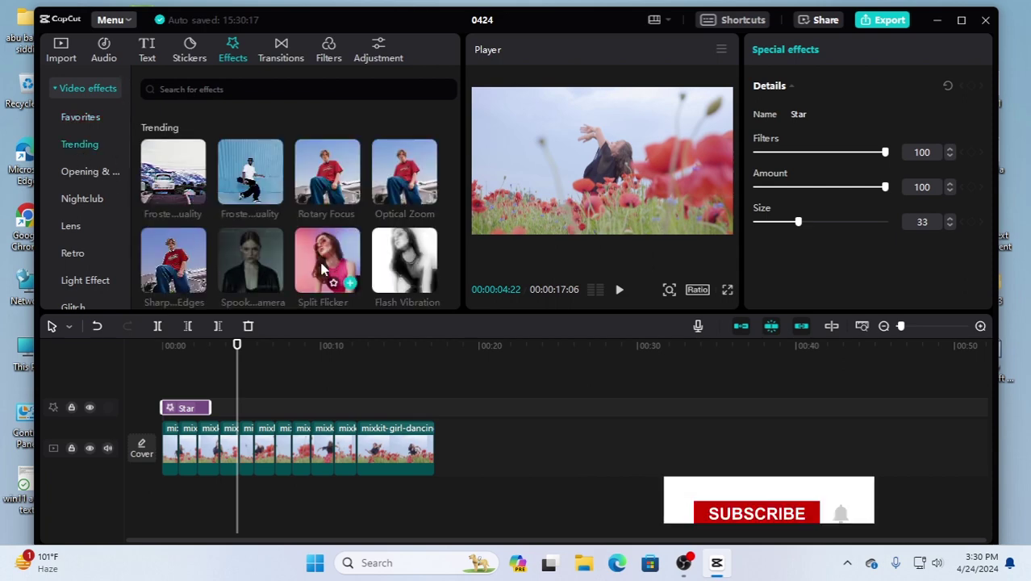
left_click_drag(327, 260, 172, 446)
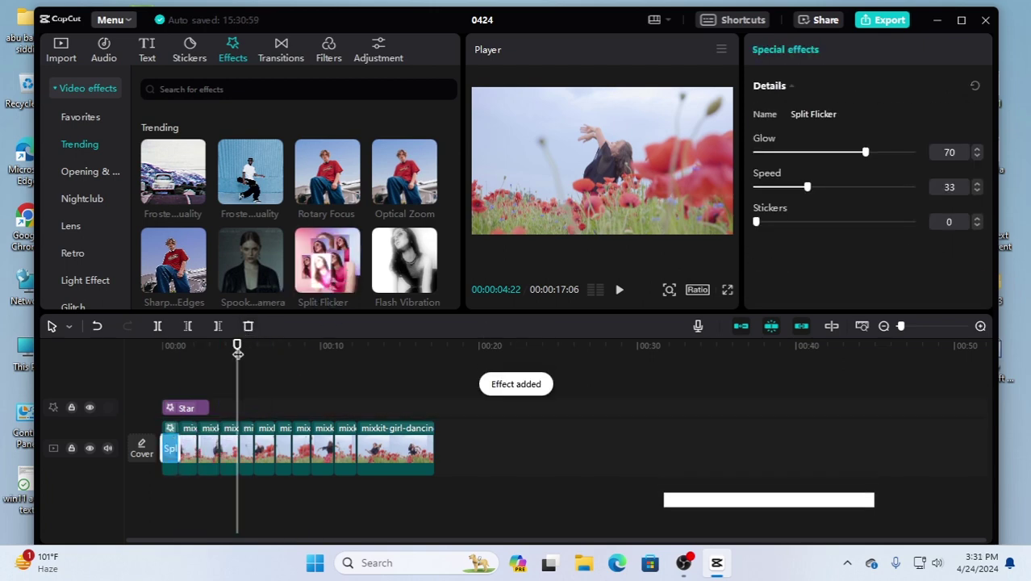
left_click(142, 373)
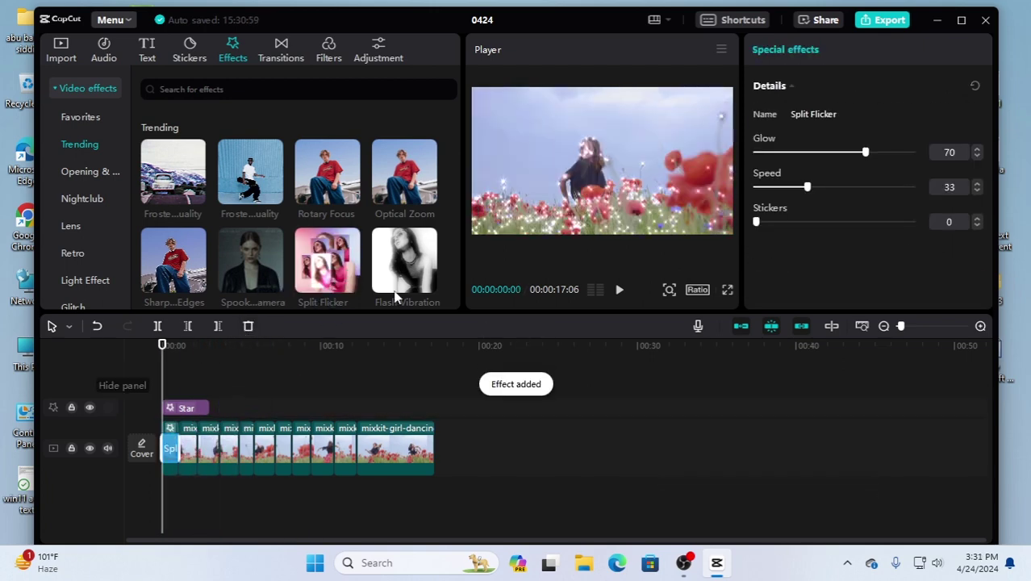
left_click(620, 289)
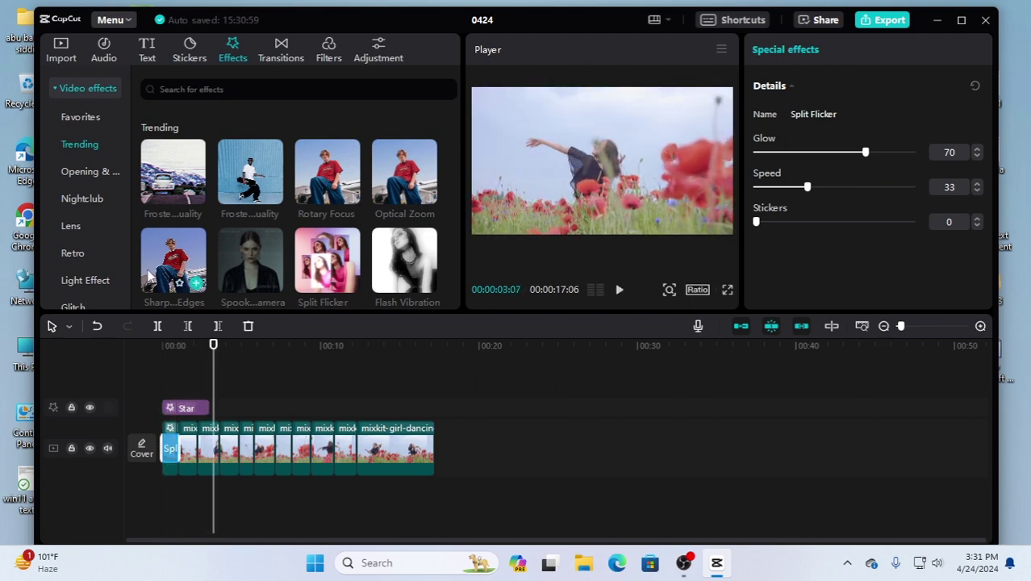
Add the trending Blu-ray Scanning effect above the second clip segment and preview the video from the start
scroll(315, 242, "down", 2)
scroll(317, 235, "up", 1)
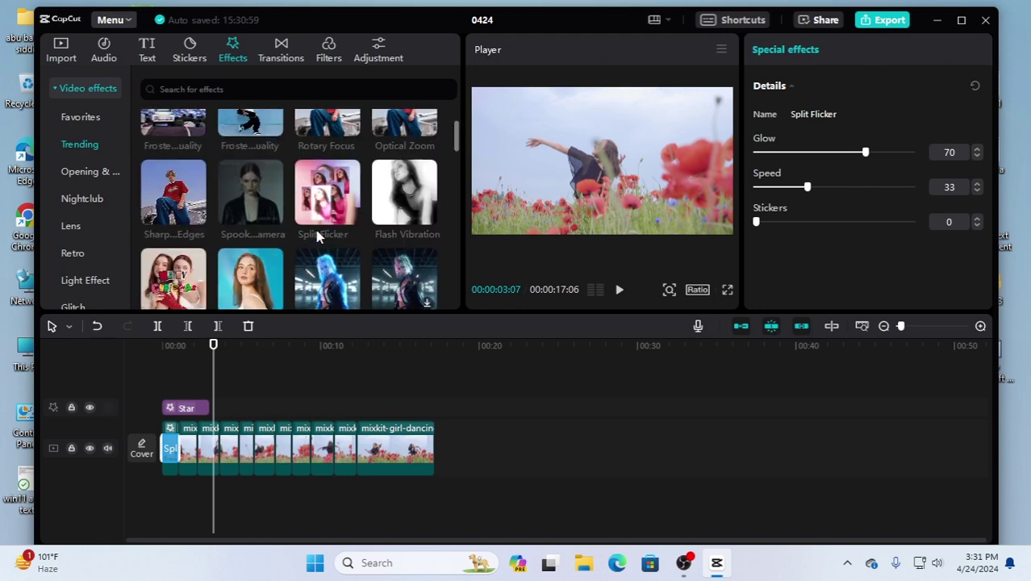
scroll(320, 239, "down", 1)
left_click_drag(338, 226, 188, 442)
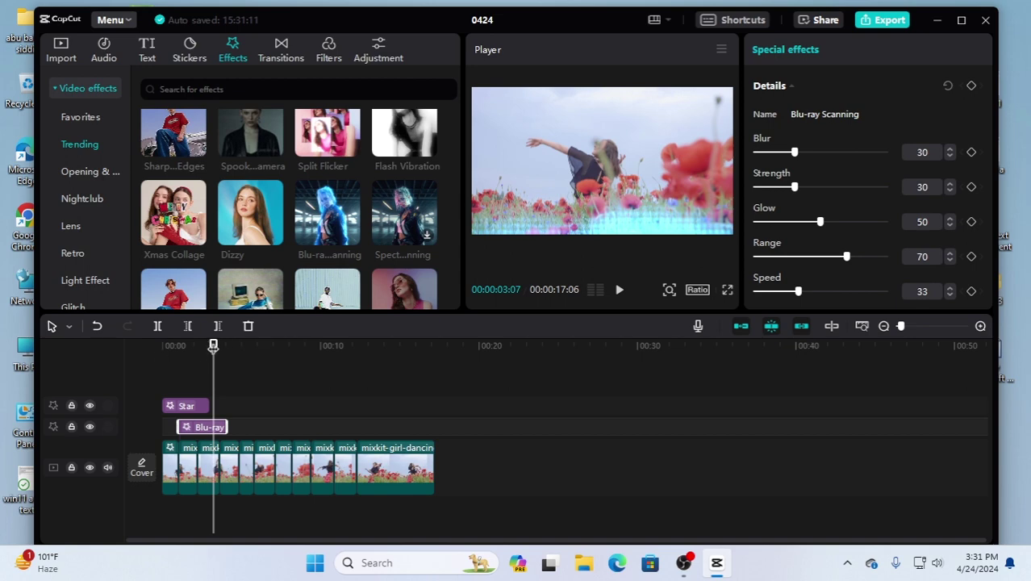
left_click_drag(213, 345, 147, 351)
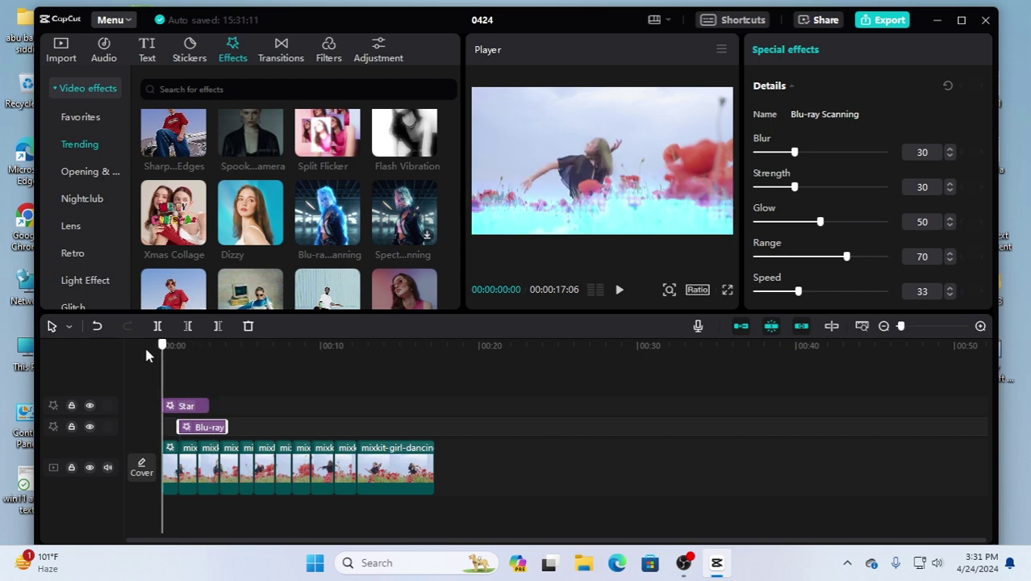
left_click(620, 290)
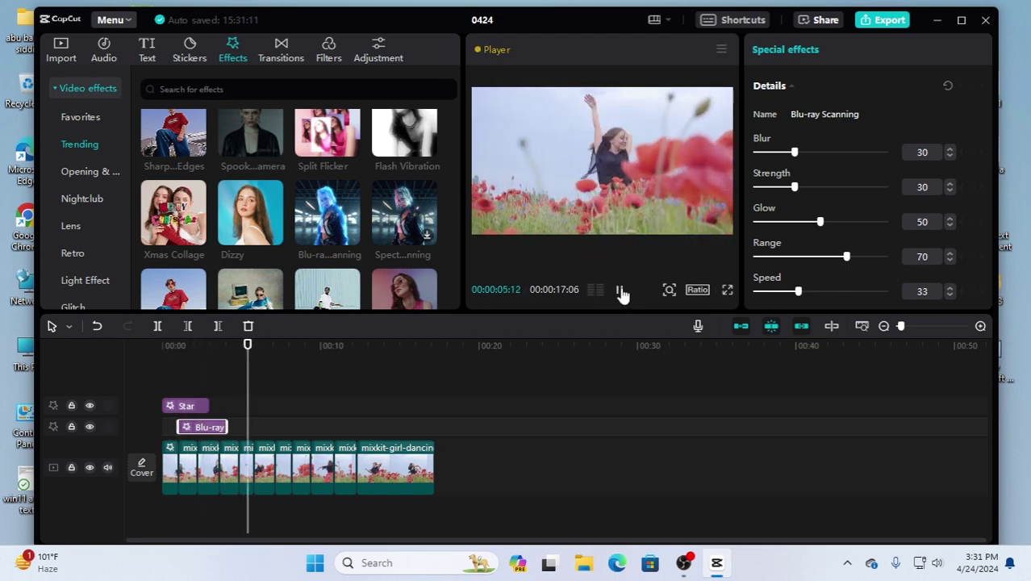
Delete the Star and Blu-ray Scanning effect layers from the timeline
left_click(192, 410)
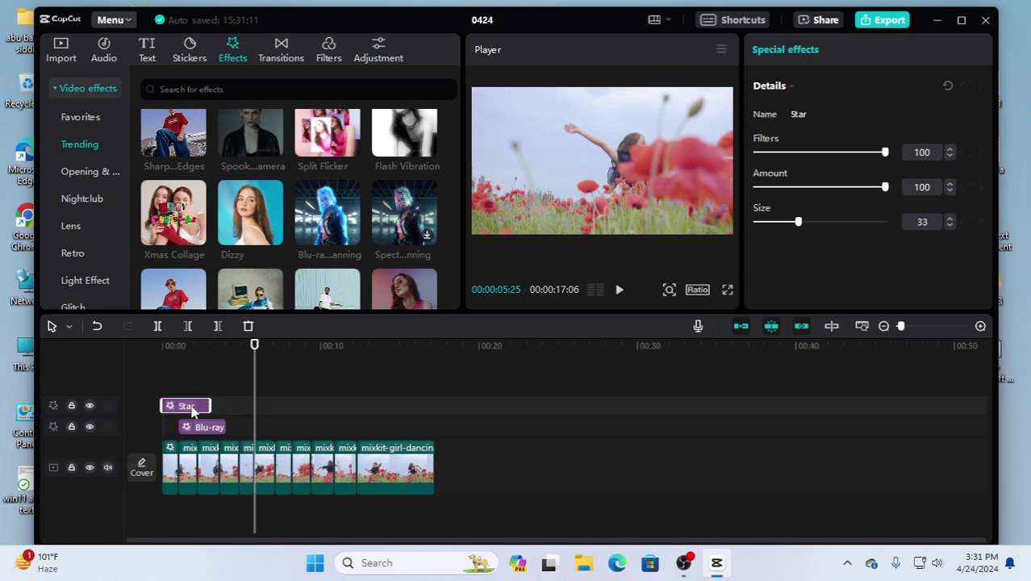
key("Delete")
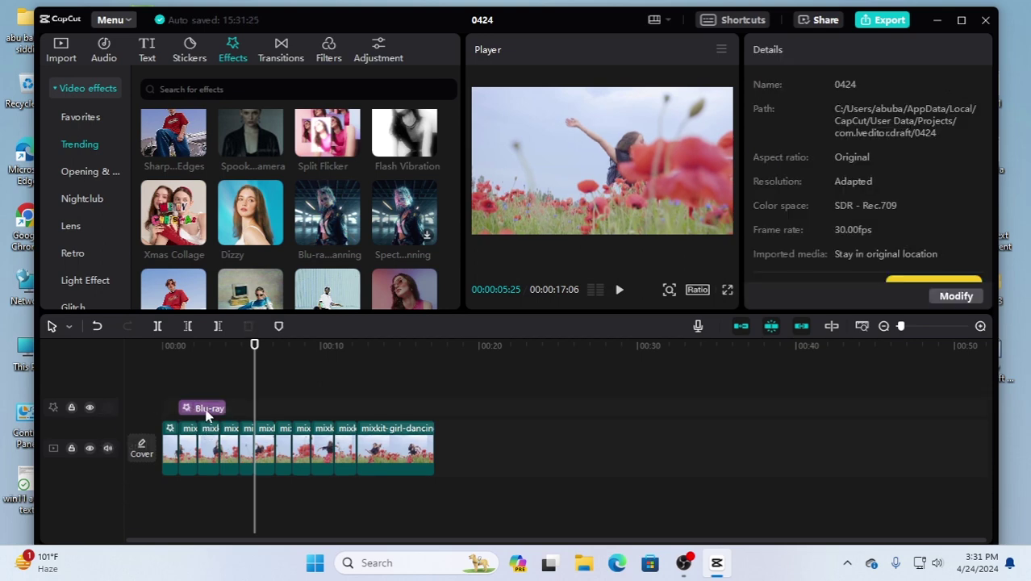
left_click(207, 413)
key("Delete")
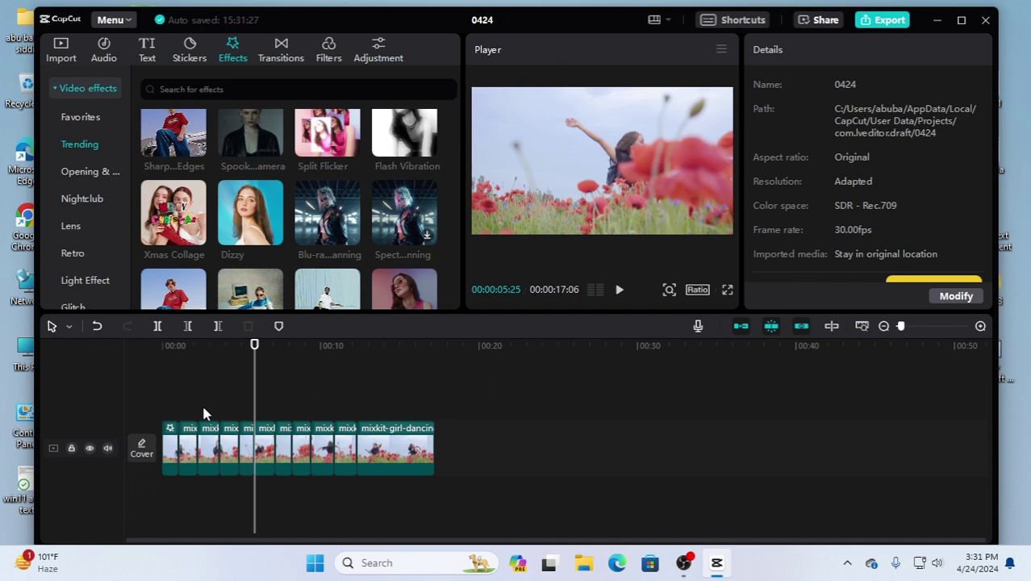
Try the trending Spectrum Scanning effect above the first segments, playing it from the start before deleting its layer
left_click(430, 235)
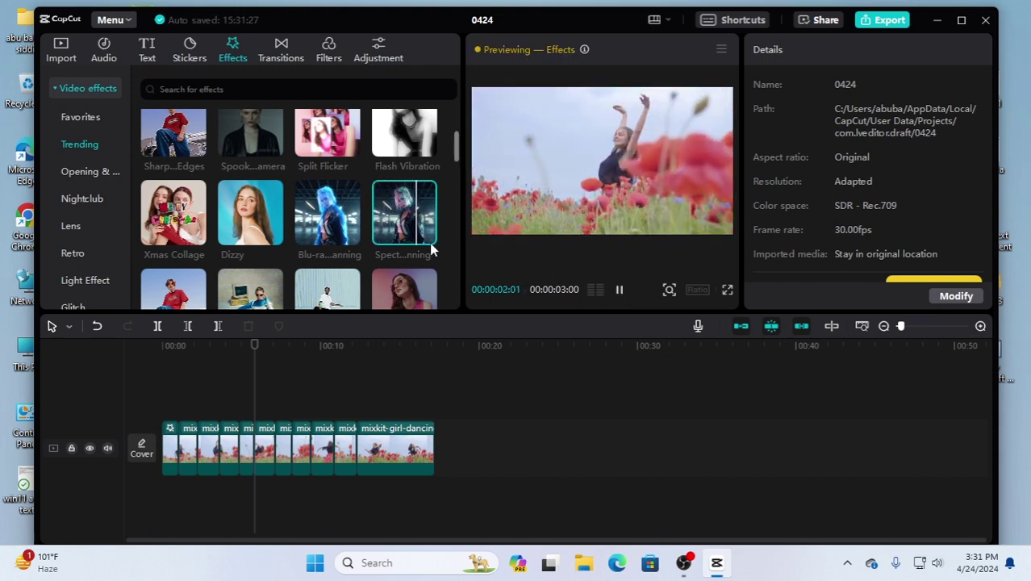
mouse_move(418, 222)
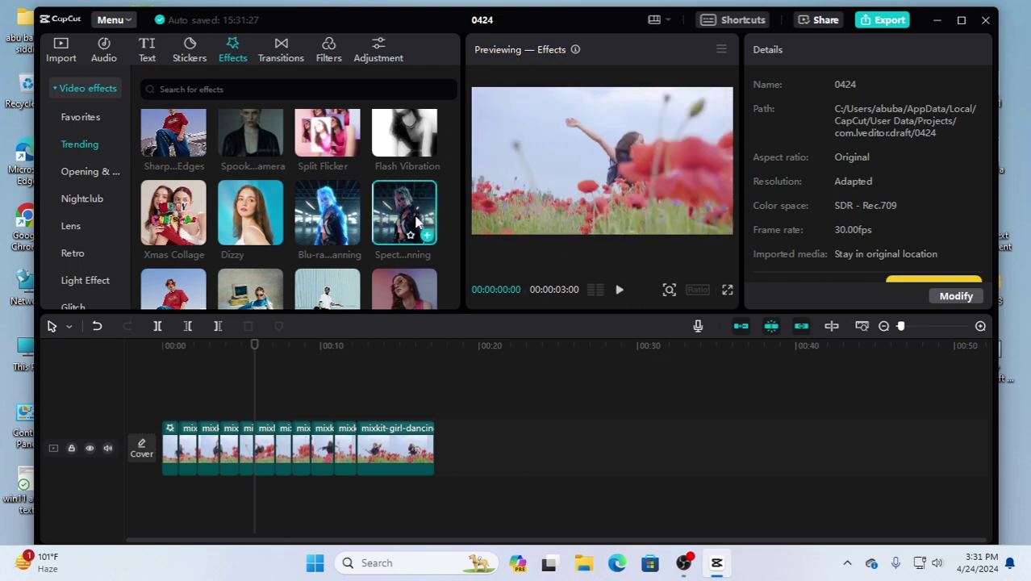
left_click_drag(413, 223, 163, 434)
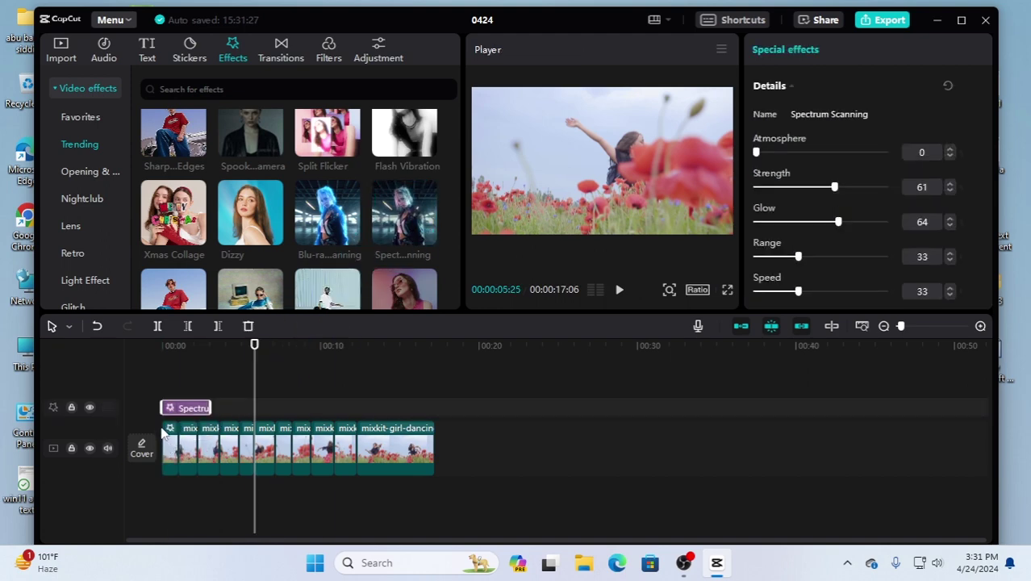
left_click_drag(253, 345, 119, 364)
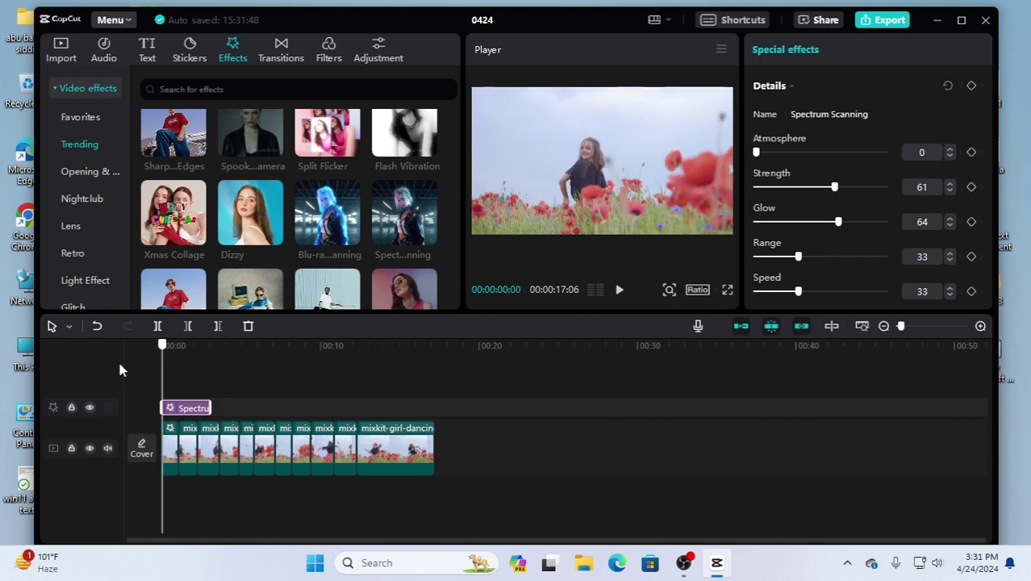
left_click(619, 290)
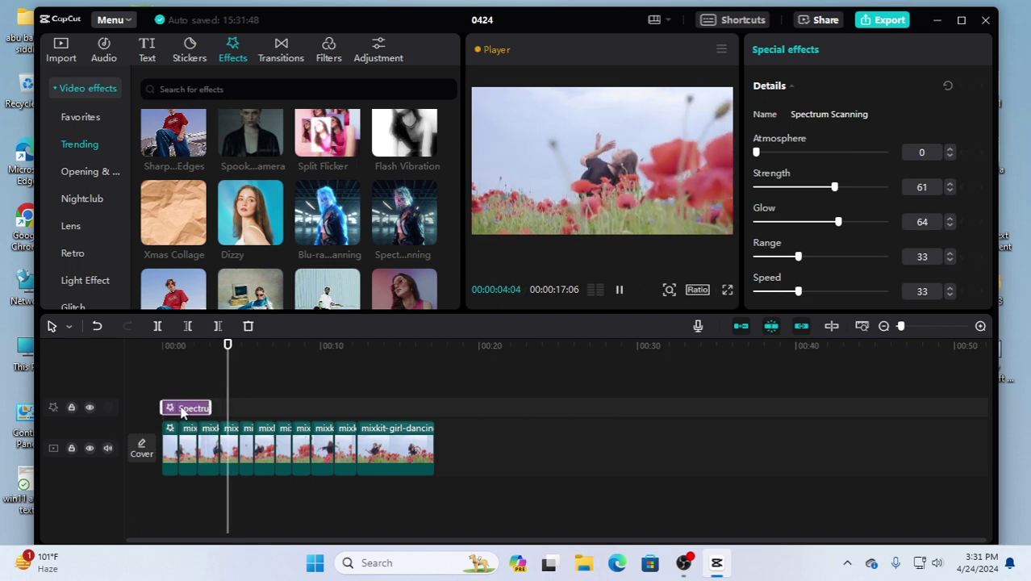
key("Delete")
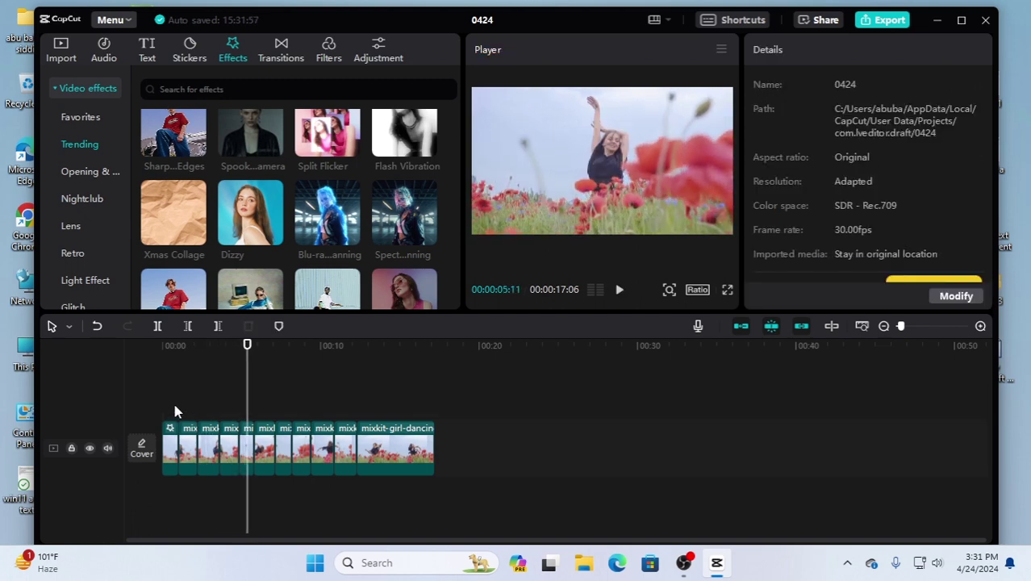
Add the Diamond Zoom opening effect above the first segments and preview the video from the start
left_click(84, 171)
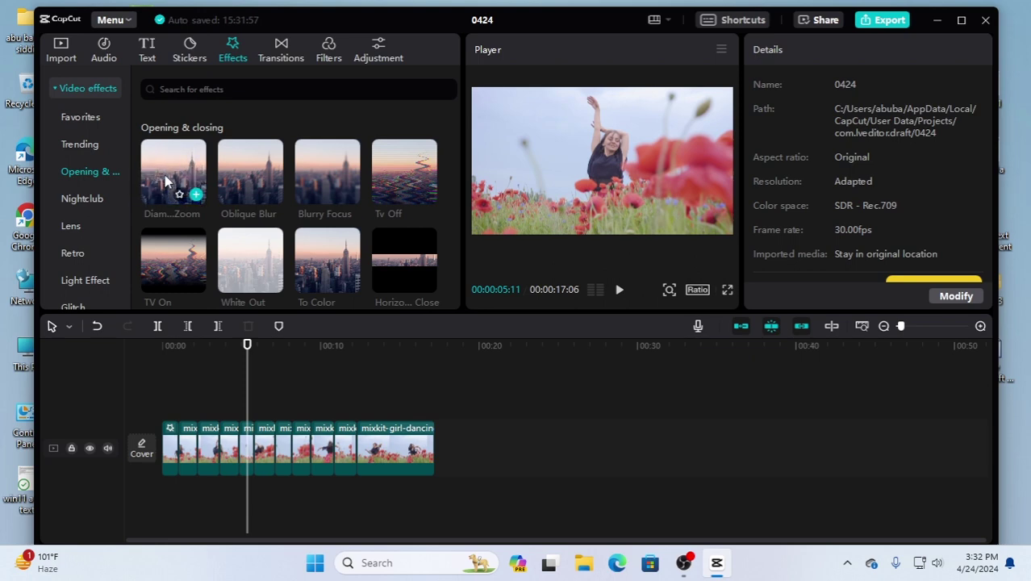
left_click_drag(166, 181, 179, 426)
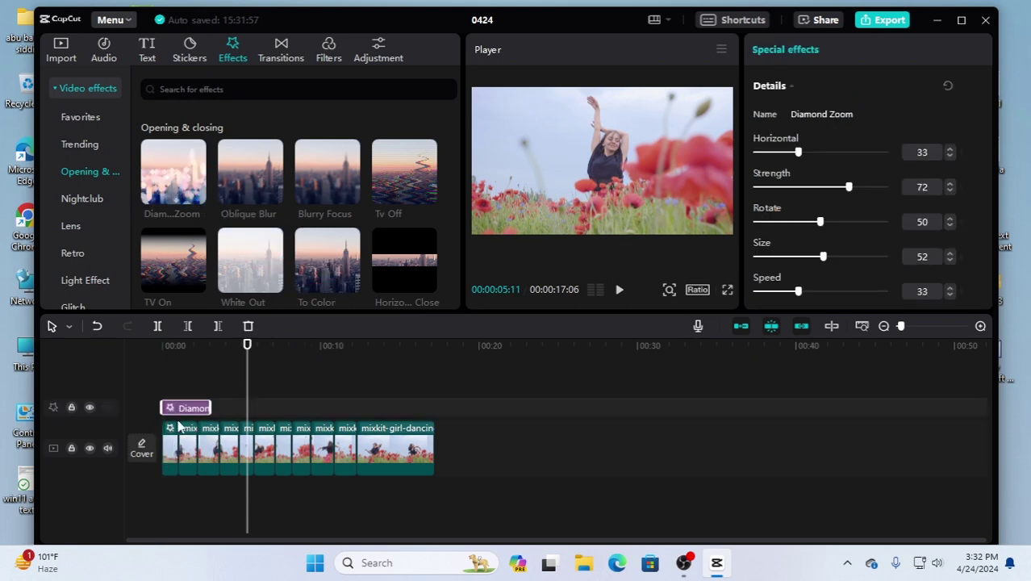
left_click_drag(246, 347, 121, 368)
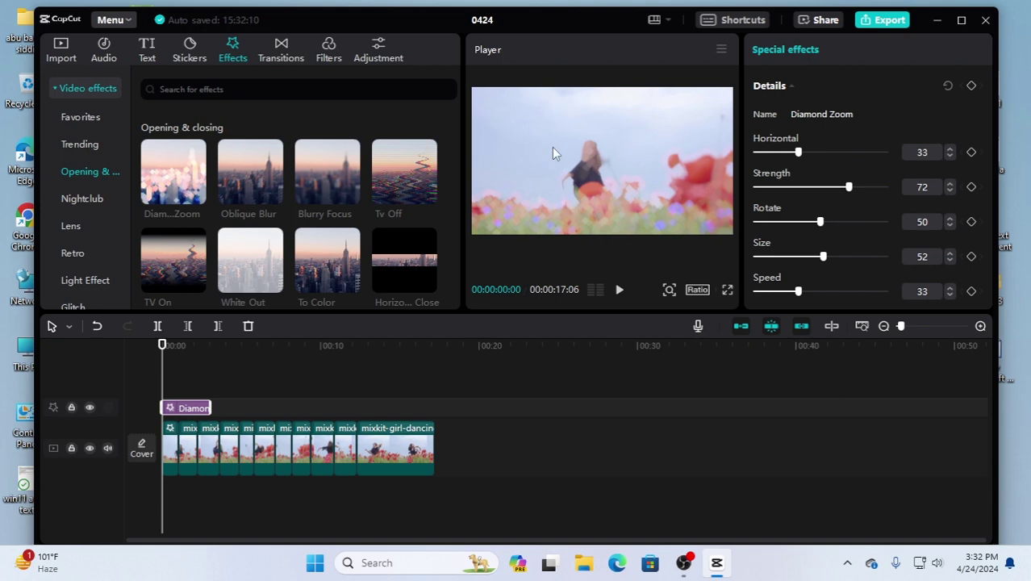
left_click(619, 292)
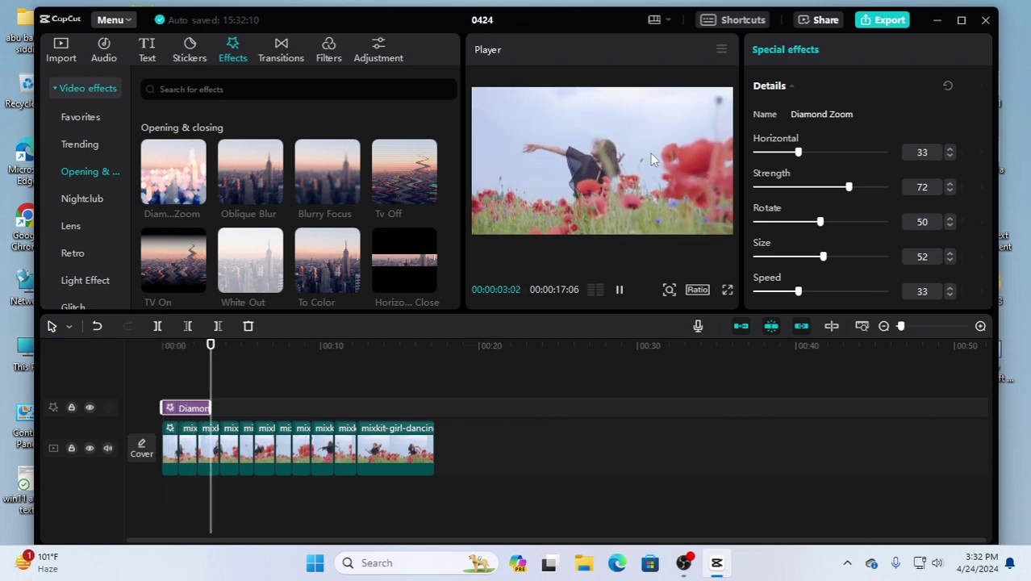
left_click(619, 290)
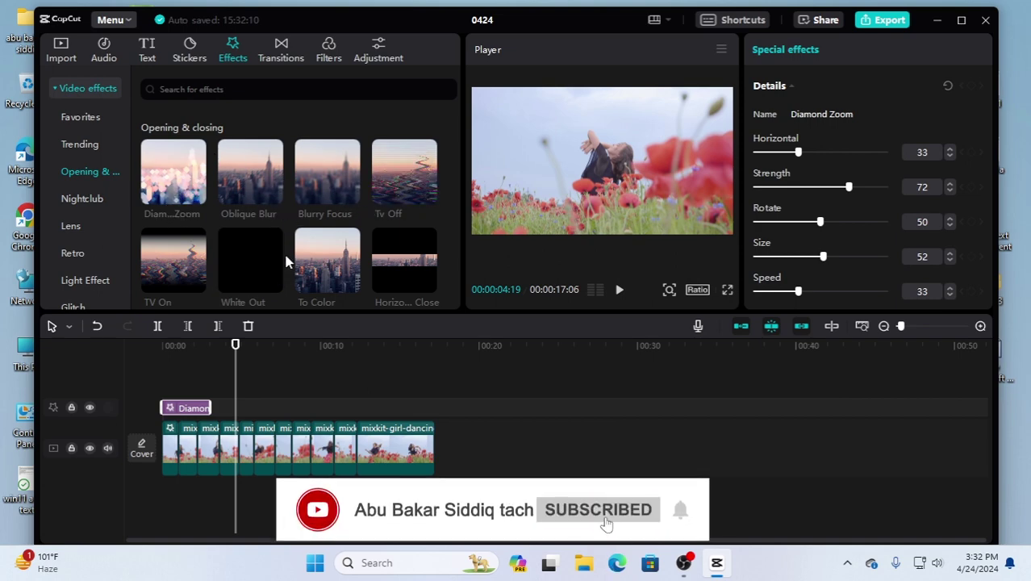
Apply the Tv Off closing effect to the fourth clip segment and preview it from just before that segment
scroll(286, 262, "down", 2)
scroll(286, 262, "up", 2)
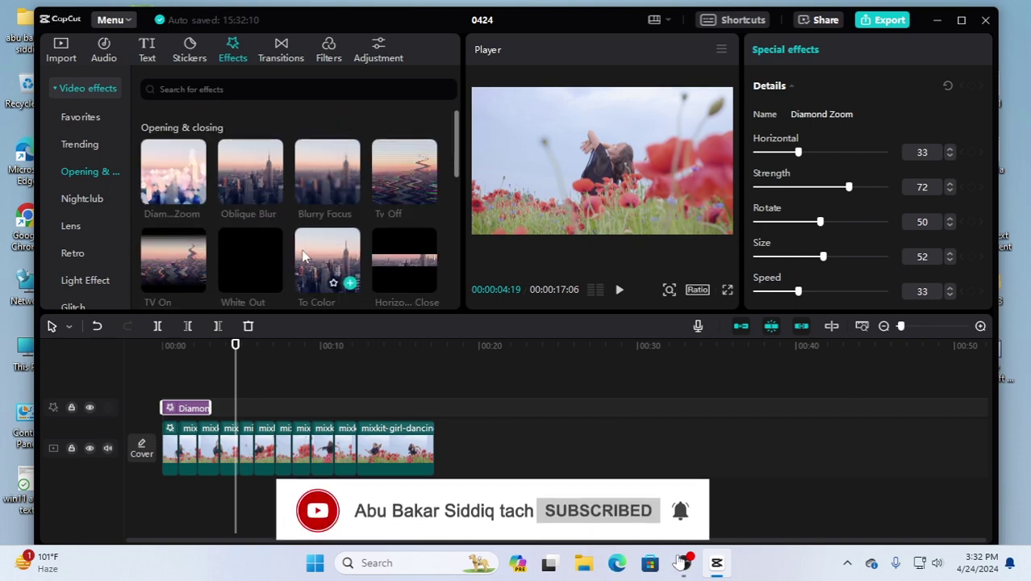
scroll(290, 256, "down", 1)
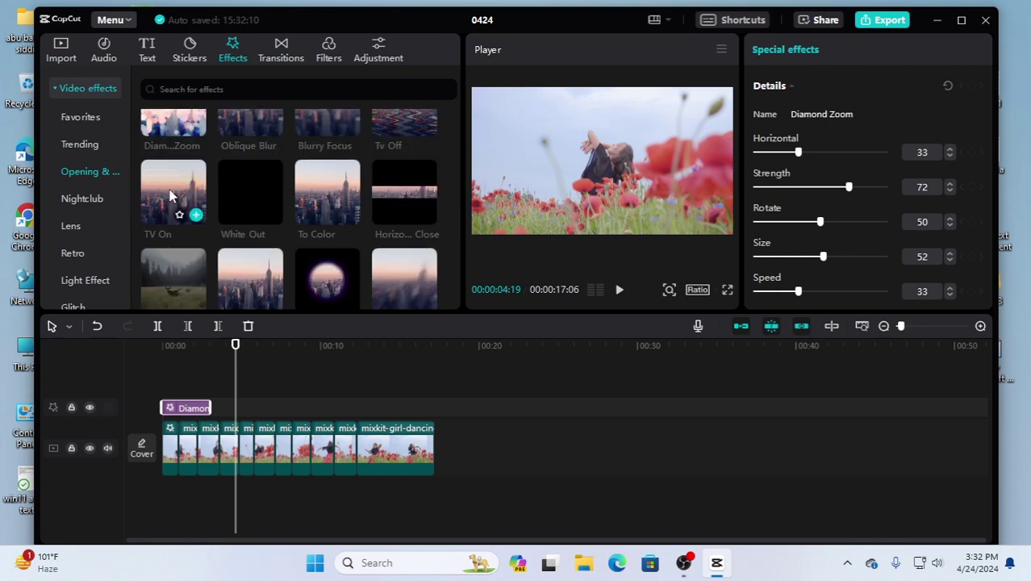
scroll(379, 154, "up", 1)
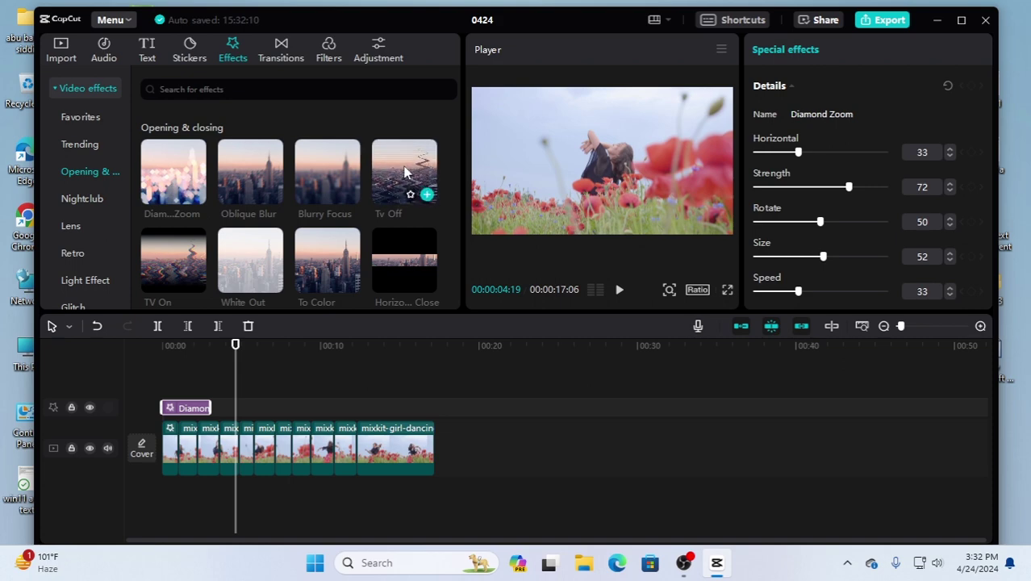
left_click_drag(404, 175, 233, 449)
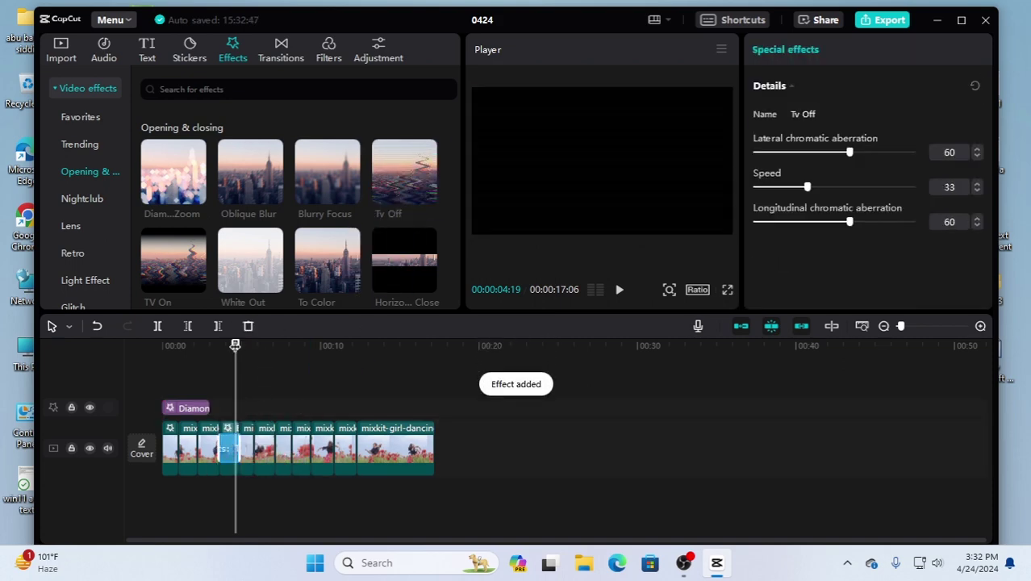
left_click_drag(235, 345, 215, 355)
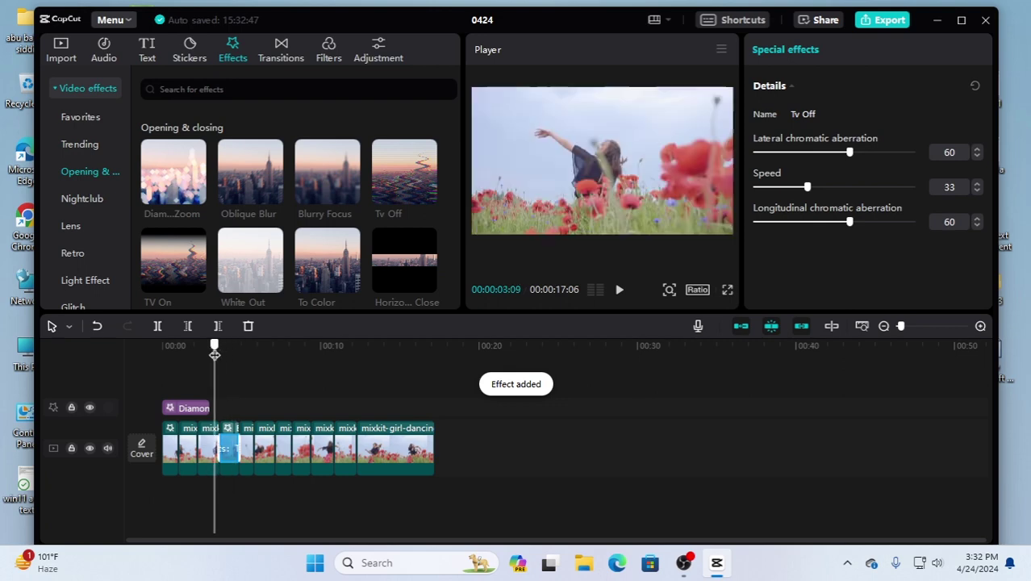
left_click(620, 291)
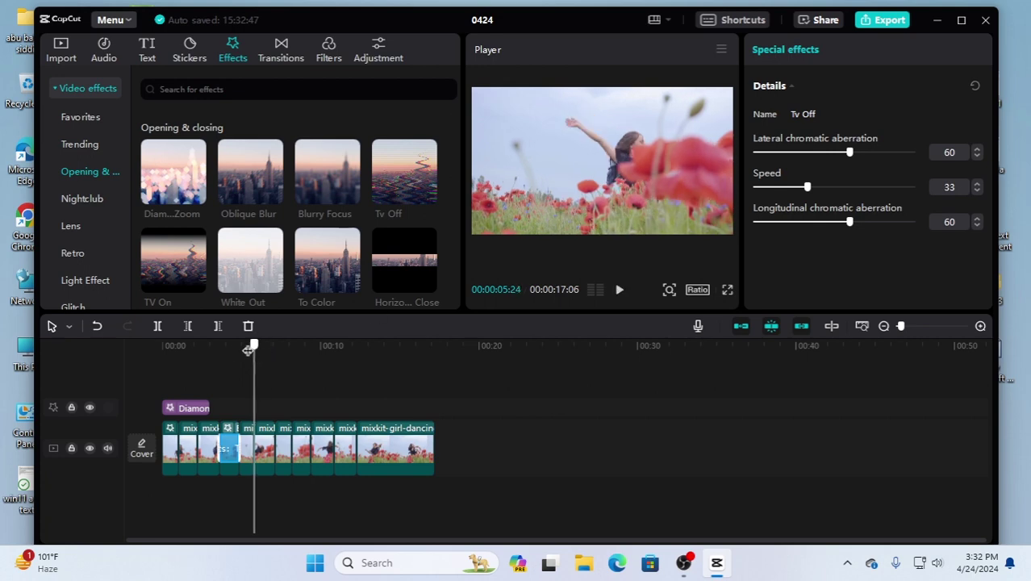
Delete all clip segments and effects from the timeline and place the imported dancing video back on it
left_click(462, 464)
left_click_drag(462, 464, 182, 462)
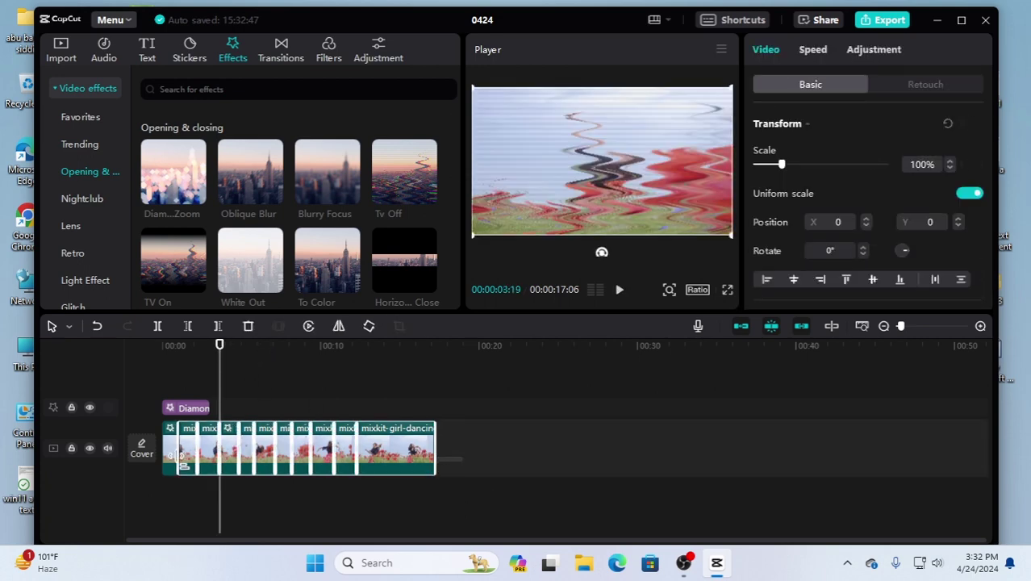
key("Delete")
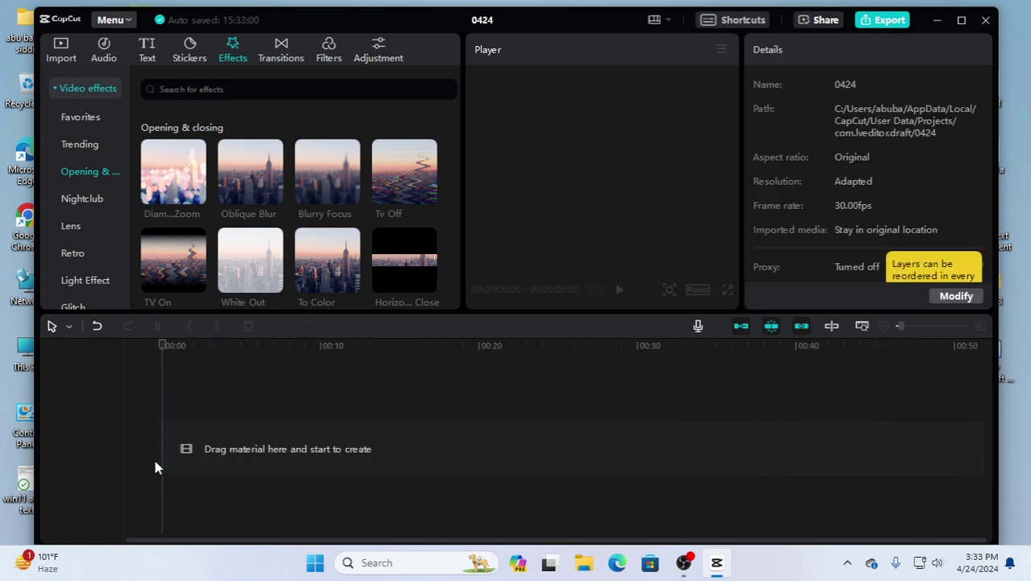
left_click(56, 46)
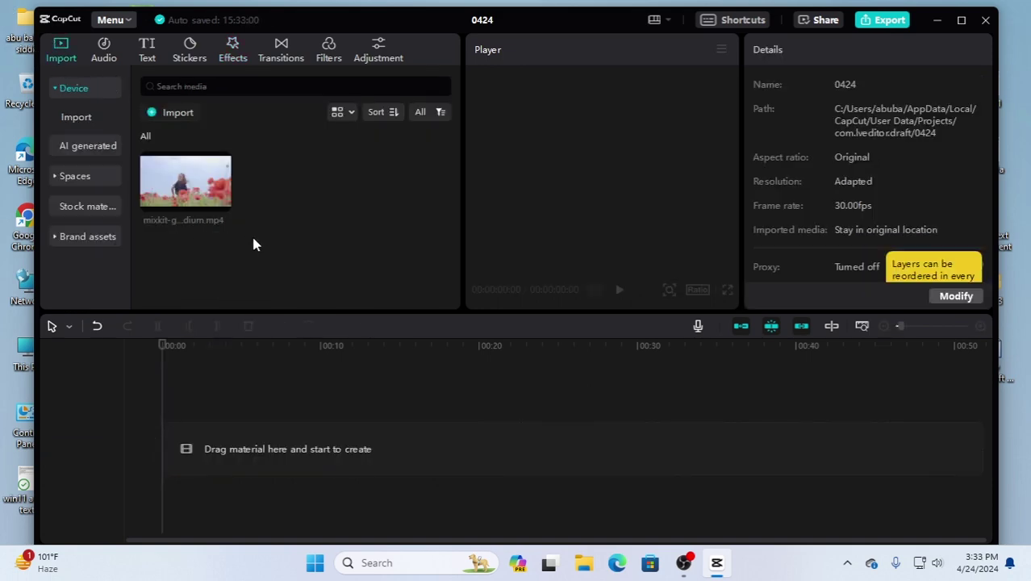
left_click_drag(190, 184, 186, 462)
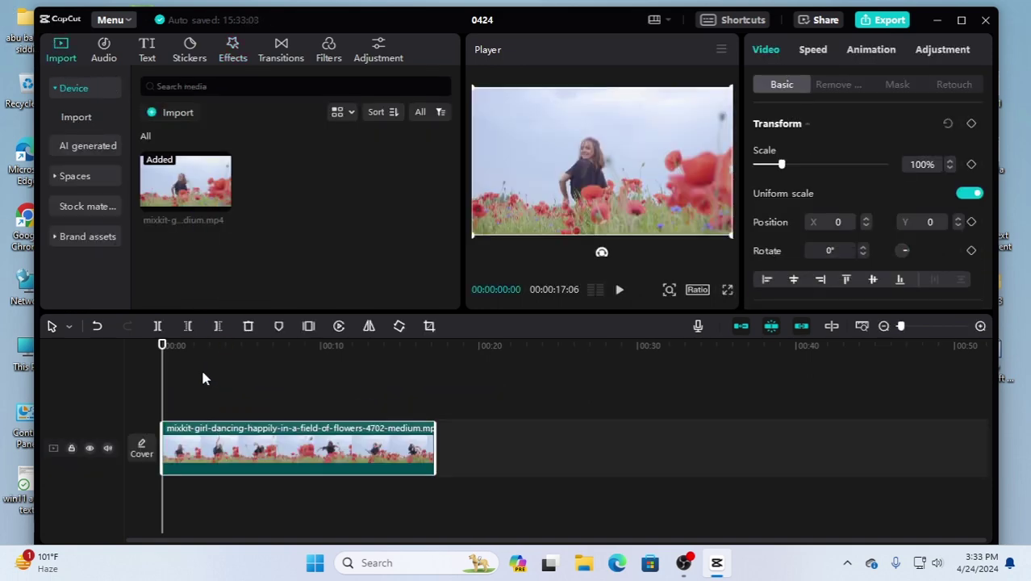
Split the dancing clip into five segments at about 3, 6.5, 9.6 and 13 seconds
left_click_drag(162, 346, 210, 352)
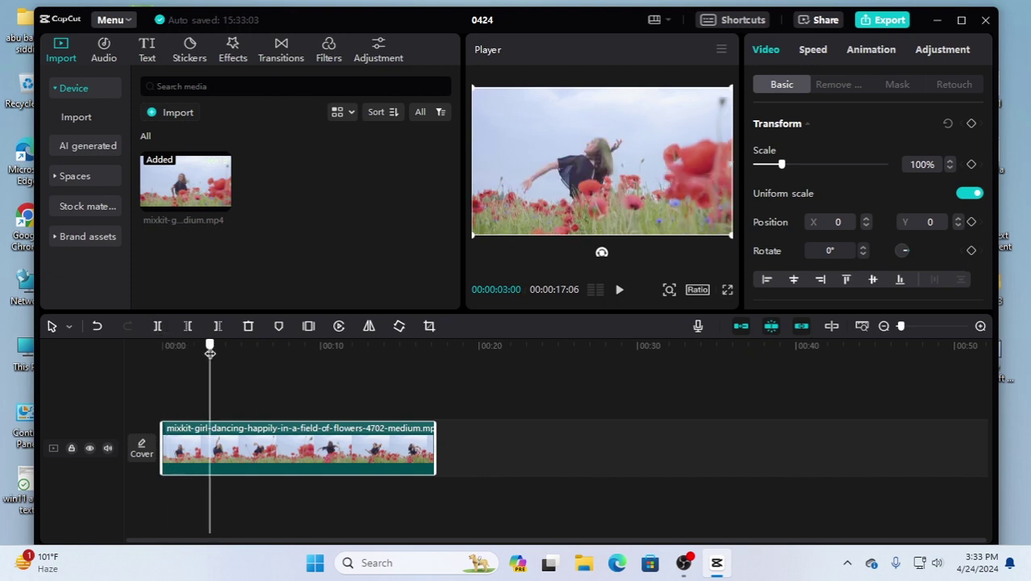
left_click(157, 326)
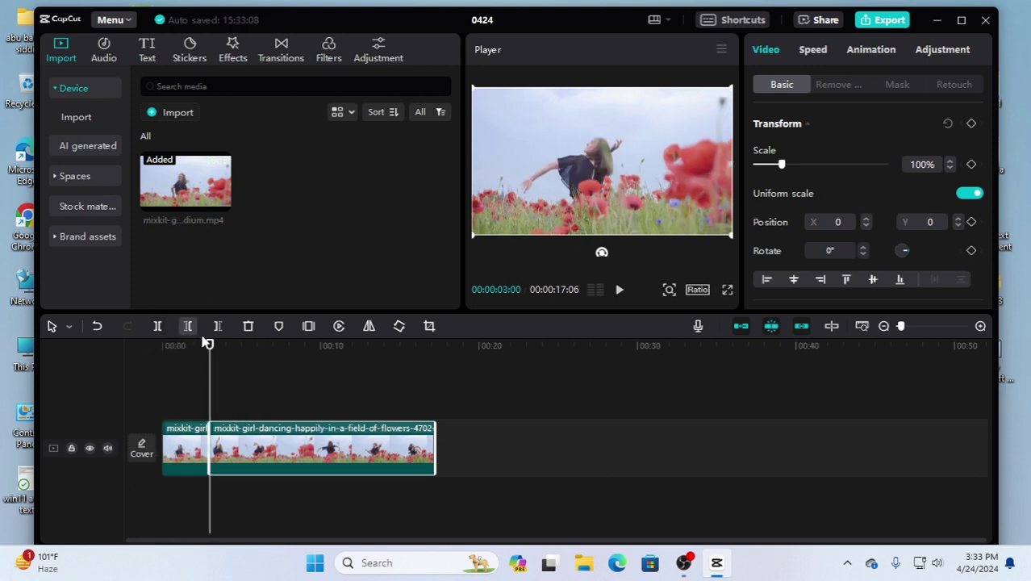
left_click_drag(209, 347, 314, 359)
left_click(158, 326)
left_click(158, 326)
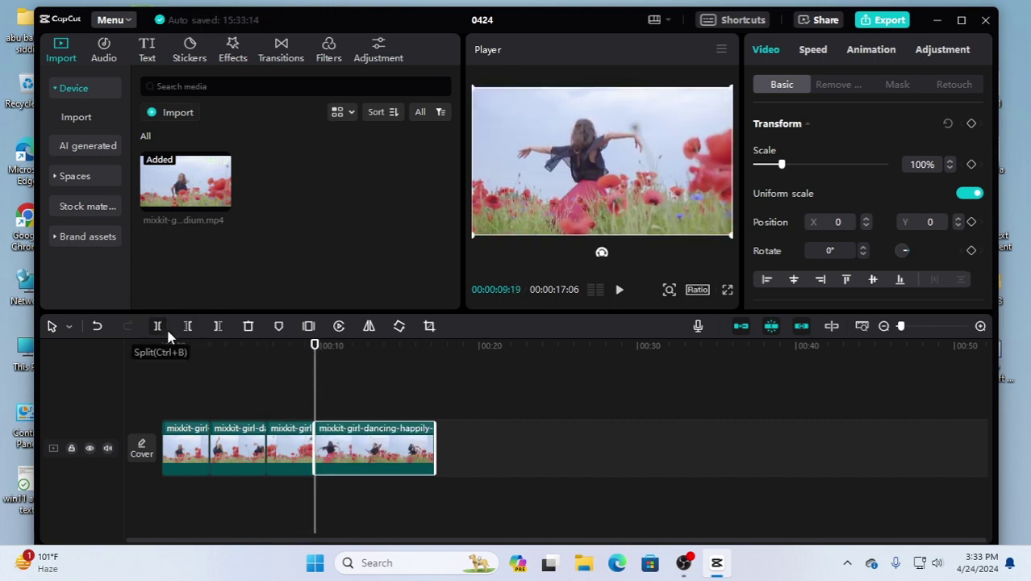
left_click_drag(313, 349, 371, 355)
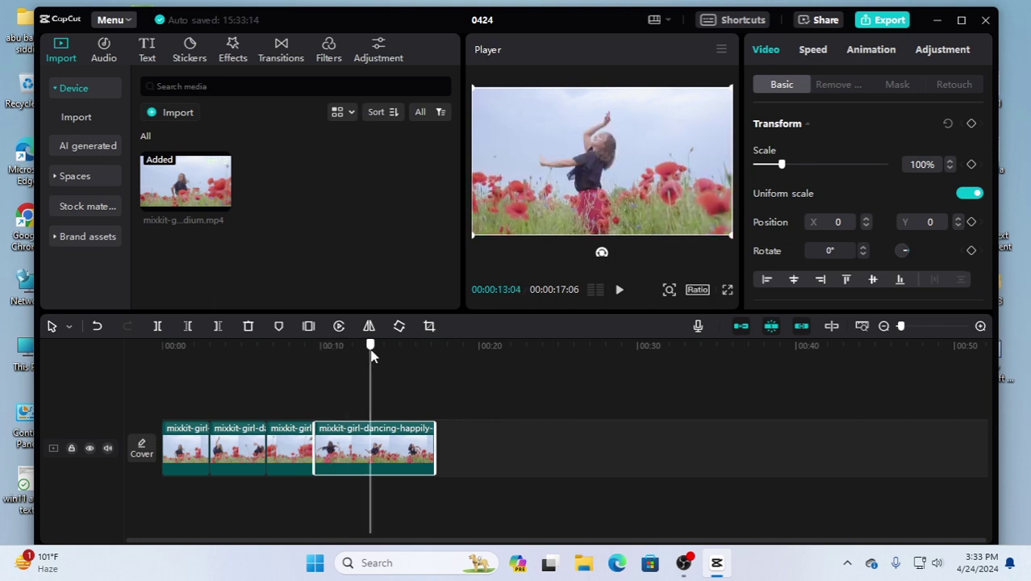
left_click(157, 328)
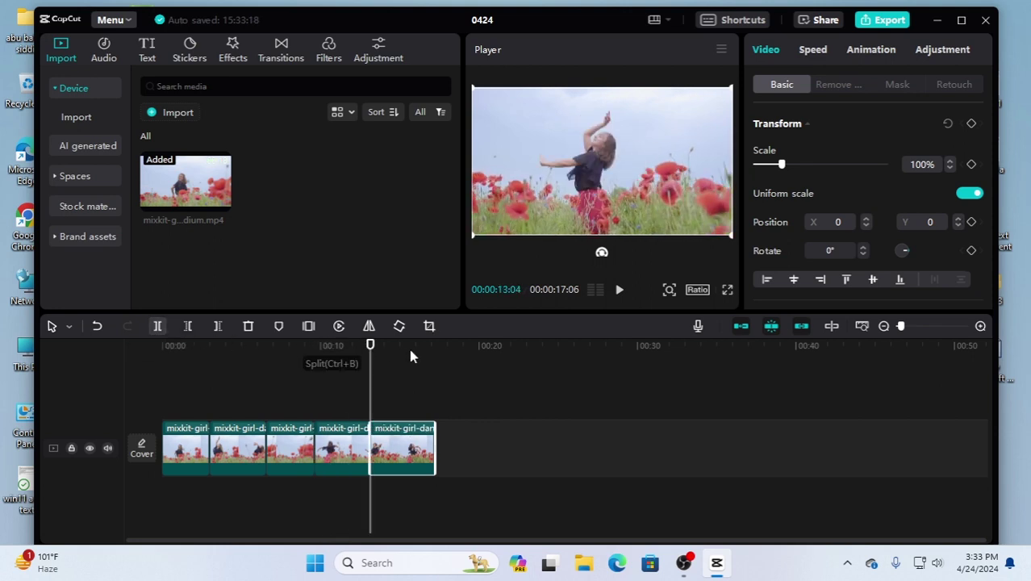
Try the Nightclub effect Flash Vibration above the first segment, playing it from the start before deleting its layer
left_click_drag(371, 349, 137, 372)
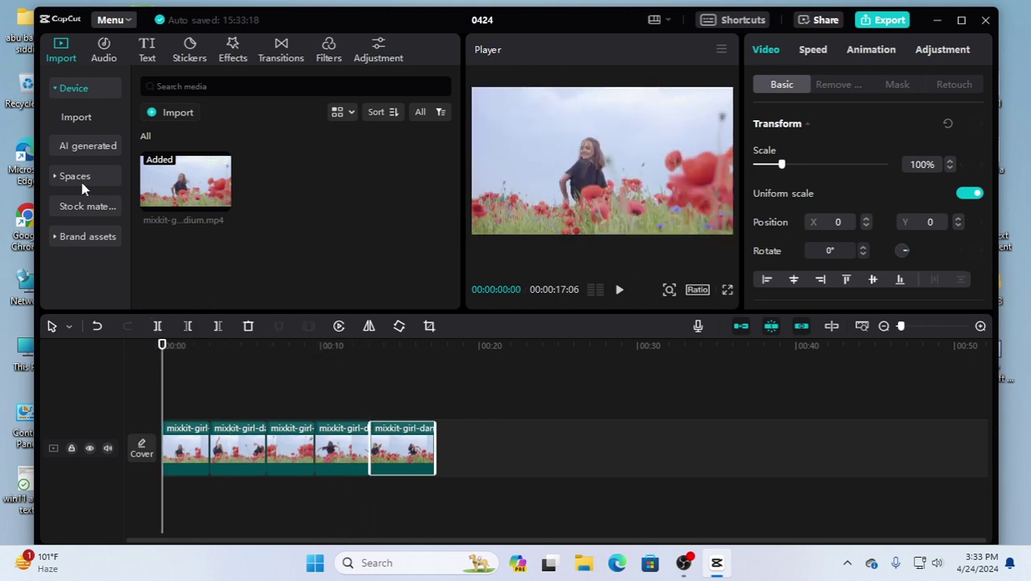
left_click(234, 53)
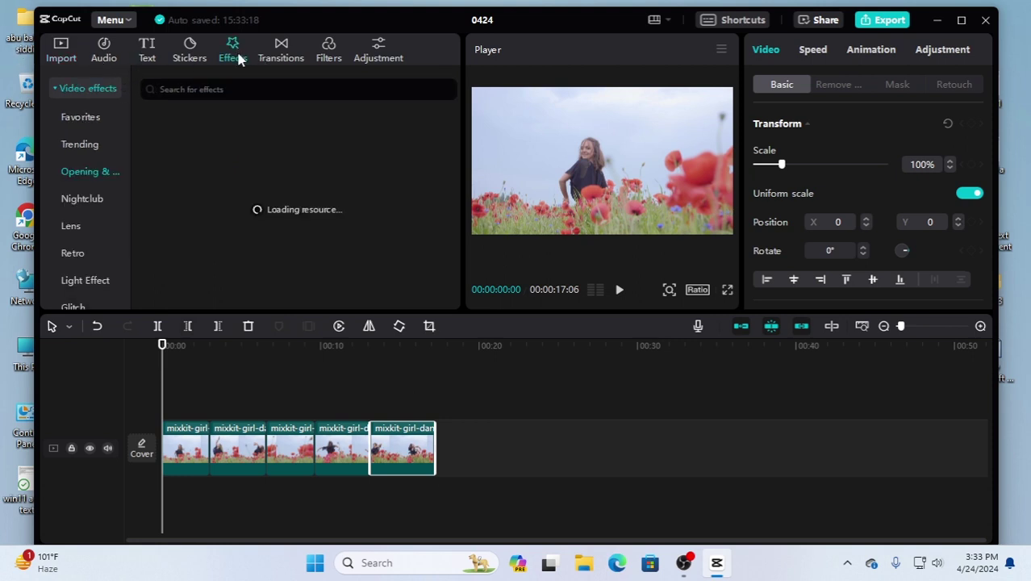
left_click(85, 203)
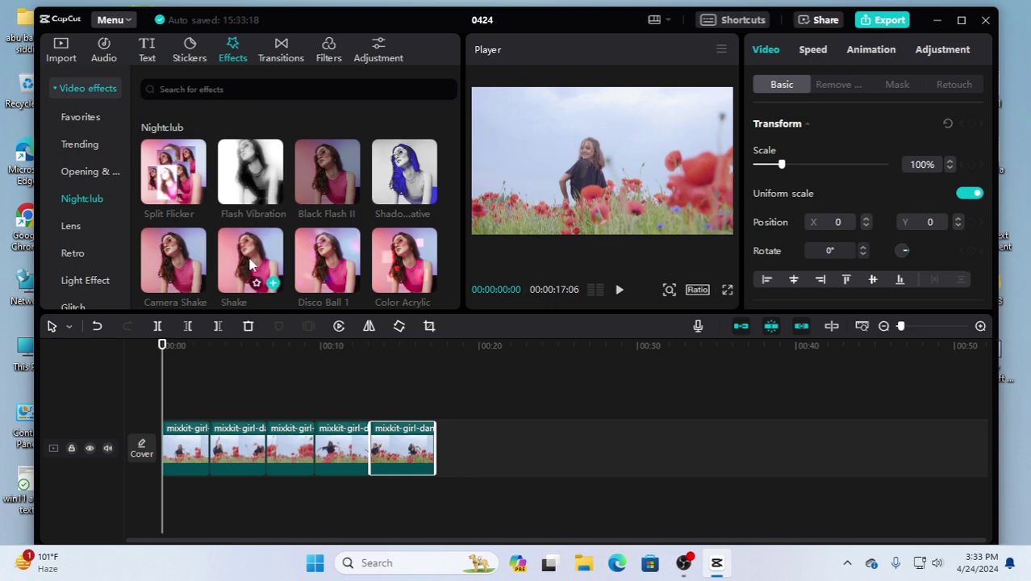
left_click(184, 381)
left_click_drag(184, 380, 171, 410)
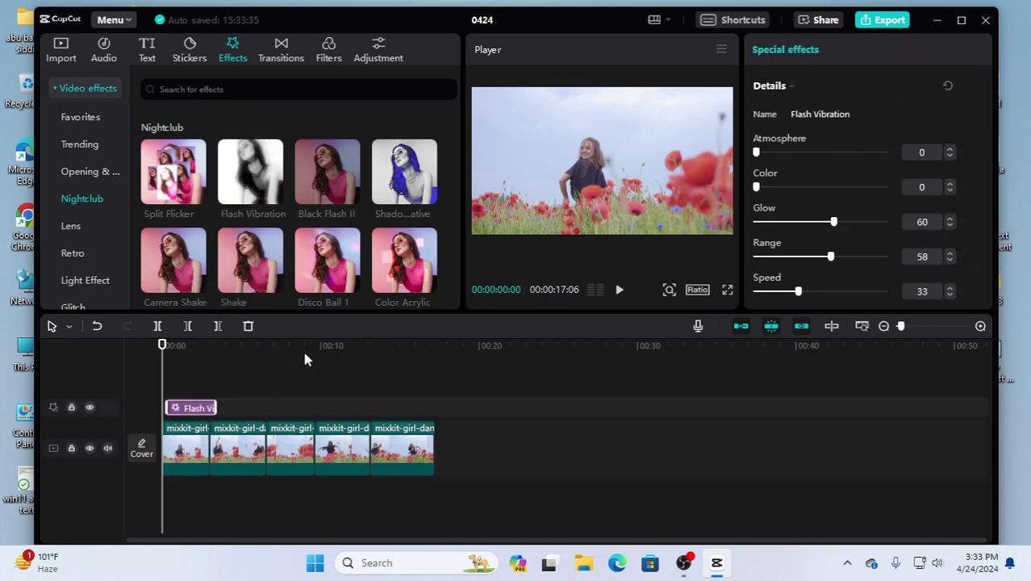
left_click(620, 290)
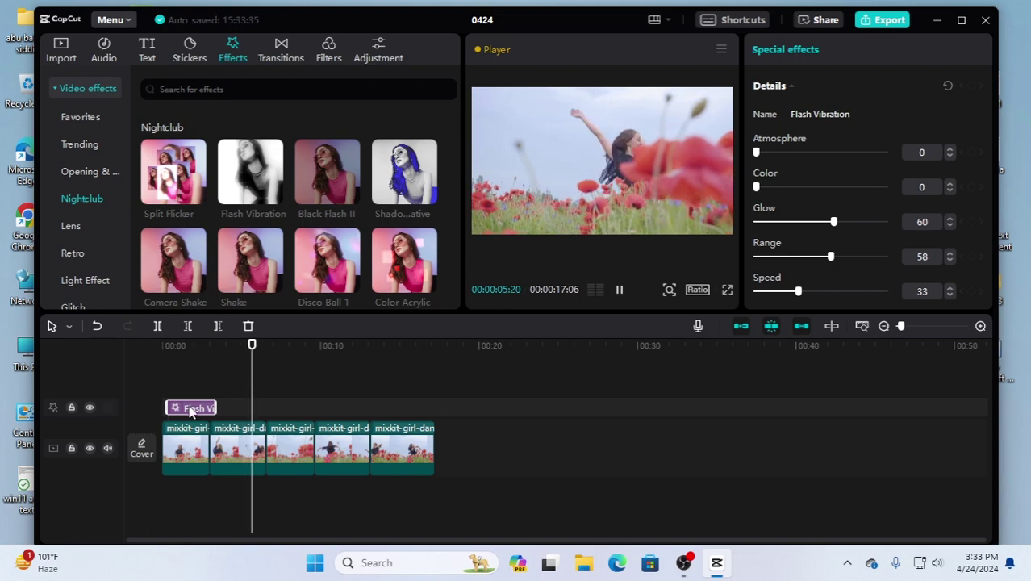
key("Delete")
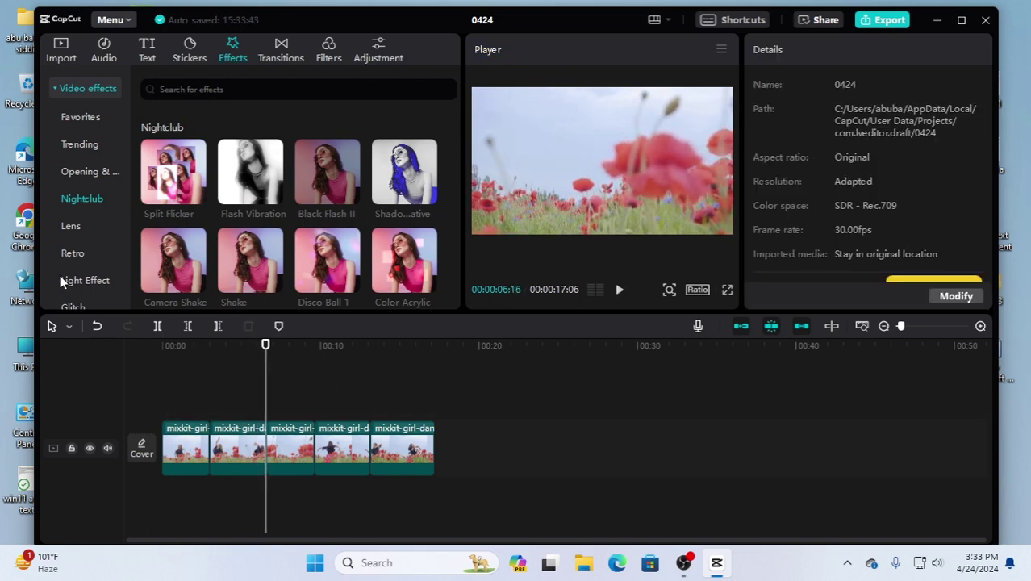
Add the Nightclub effect Negative above the first clip segment at the start of the timeline
scroll(303, 239, "down", 1)
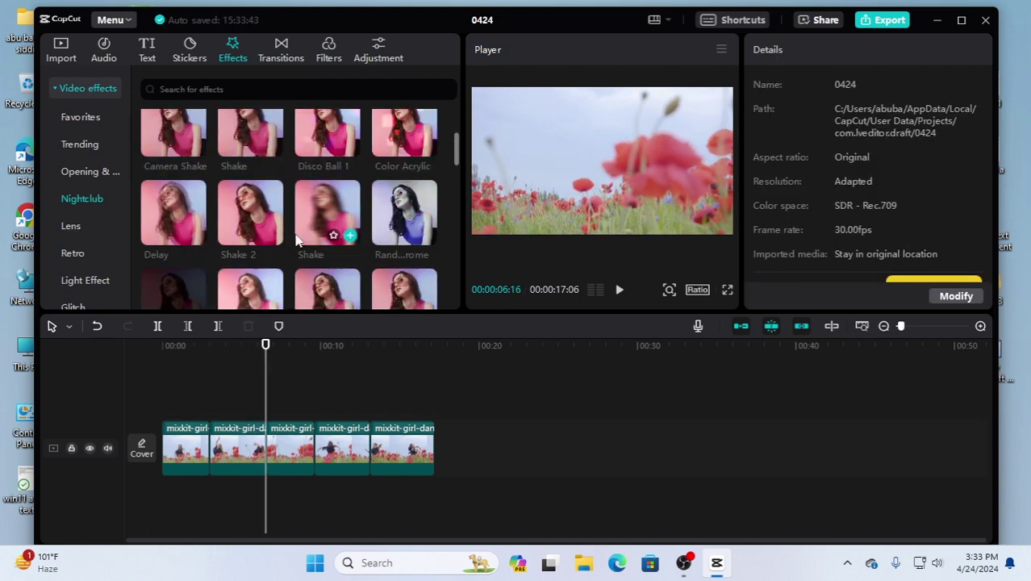
scroll(286, 246, "down", 2)
scroll(275, 252, "down", 5)
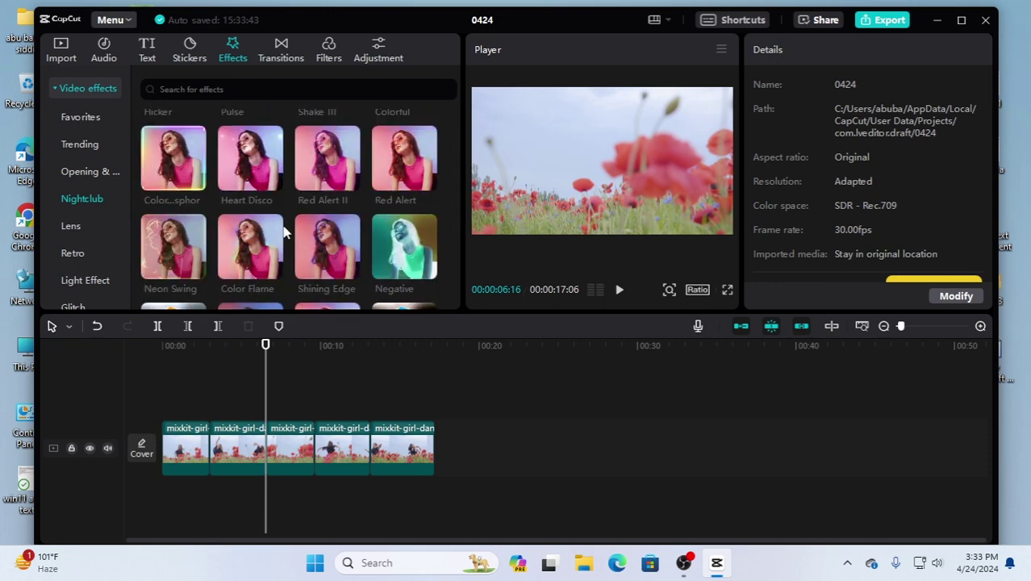
left_click_drag(372, 255, 166, 412)
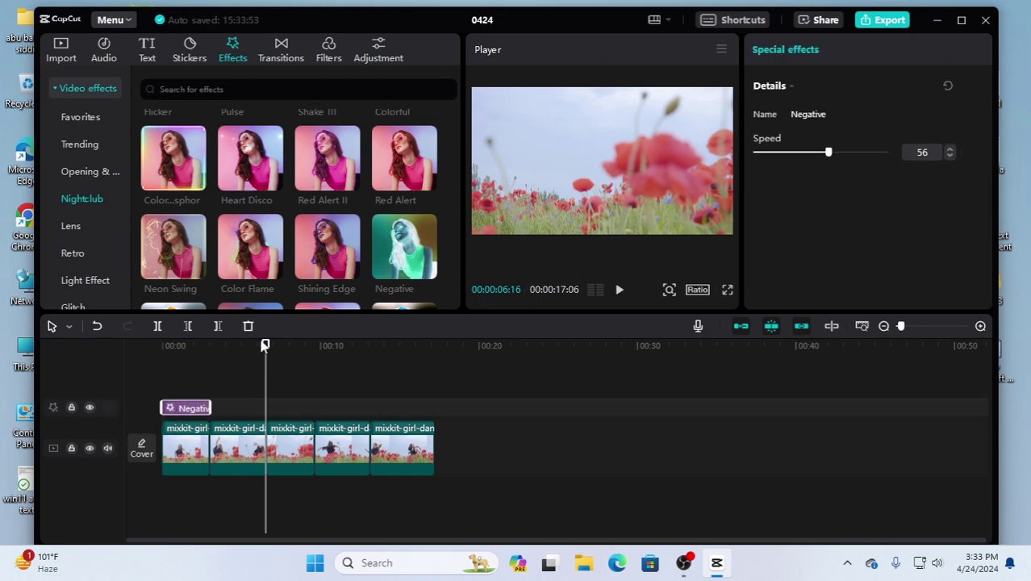
Play the Negative effect on the first clip segment twice from the start of the timeline
left_click(130, 357)
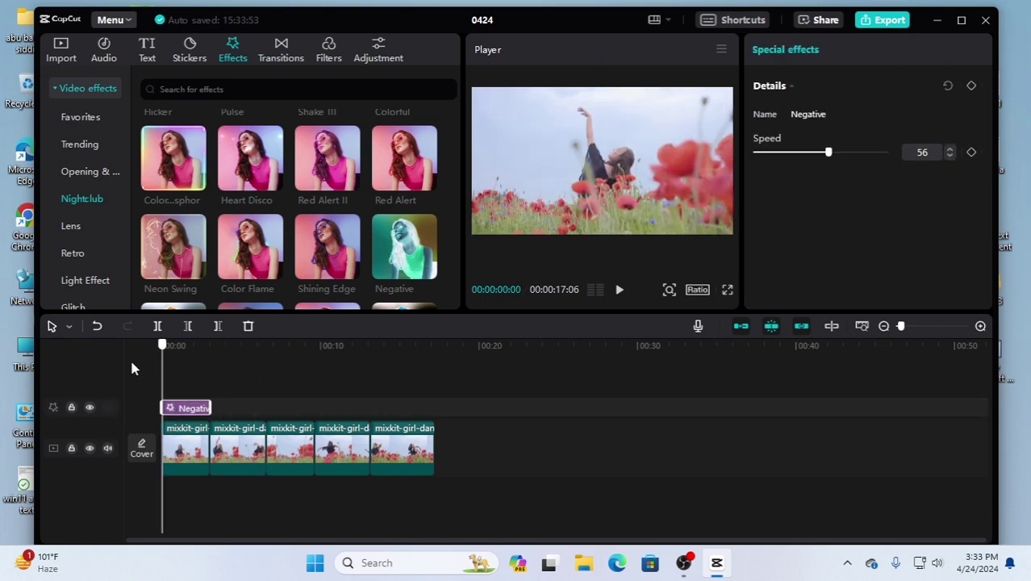
left_click(619, 291)
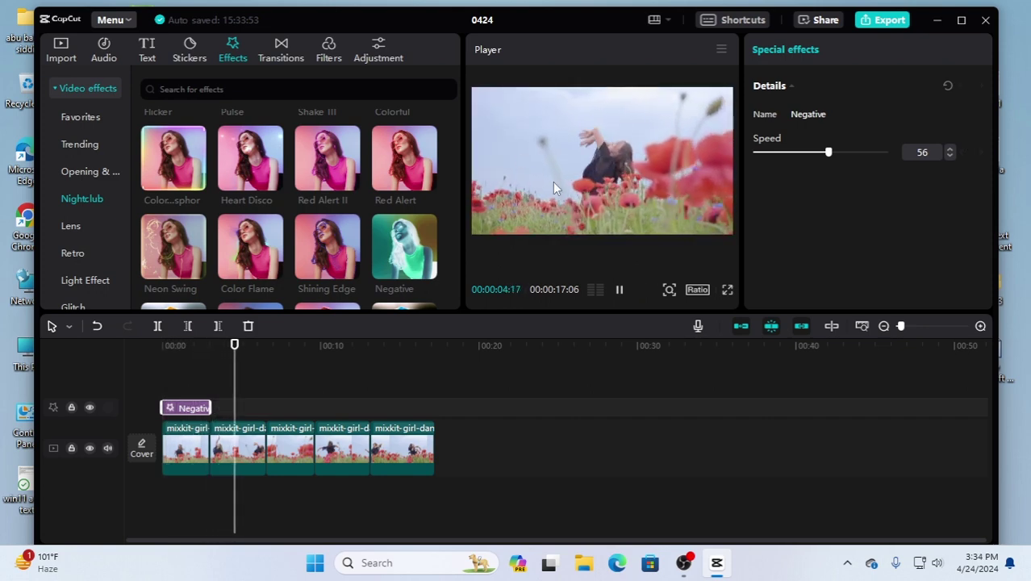
left_click(618, 290)
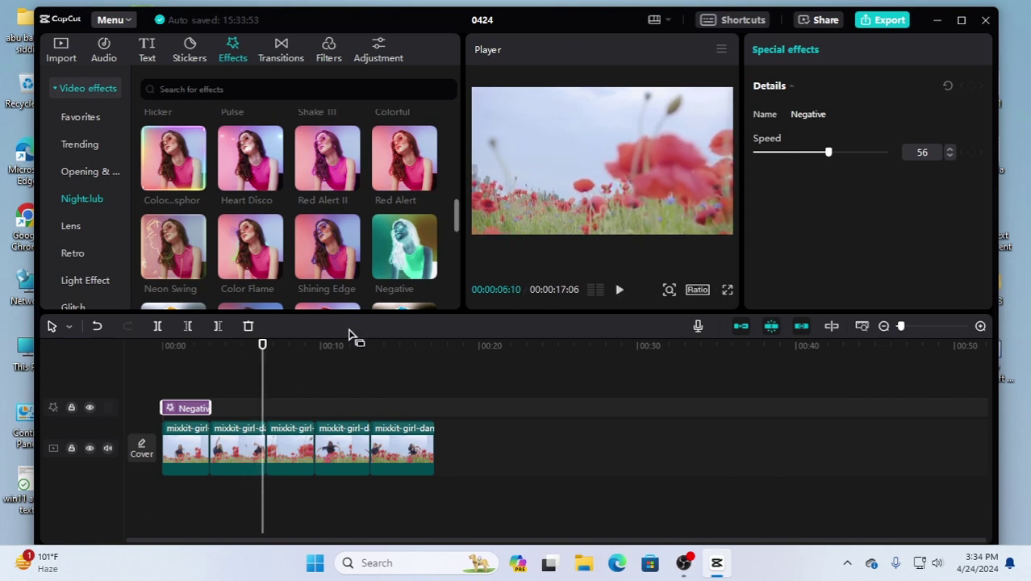
left_click_drag(262, 347, 162, 347)
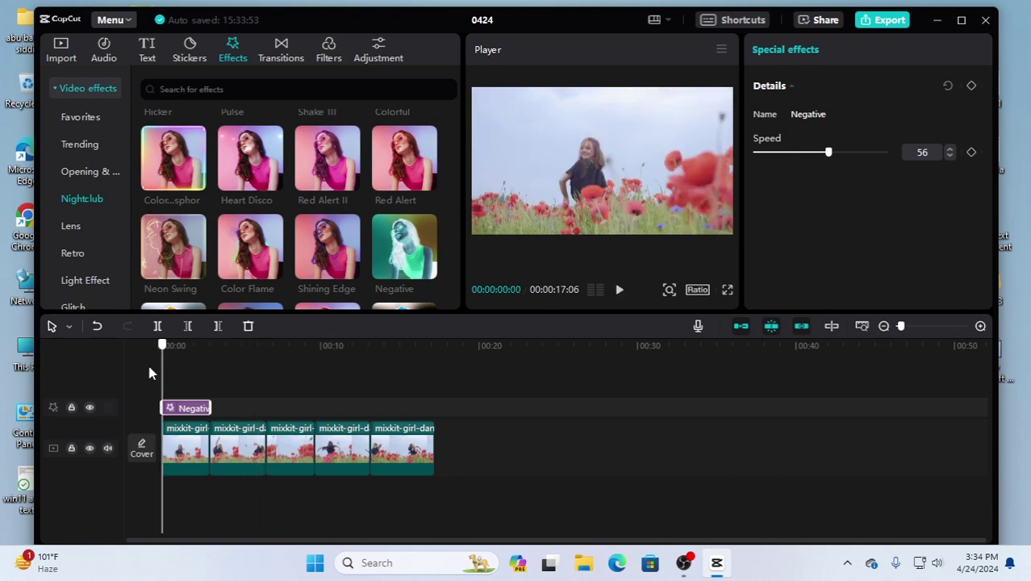
left_click(619, 290)
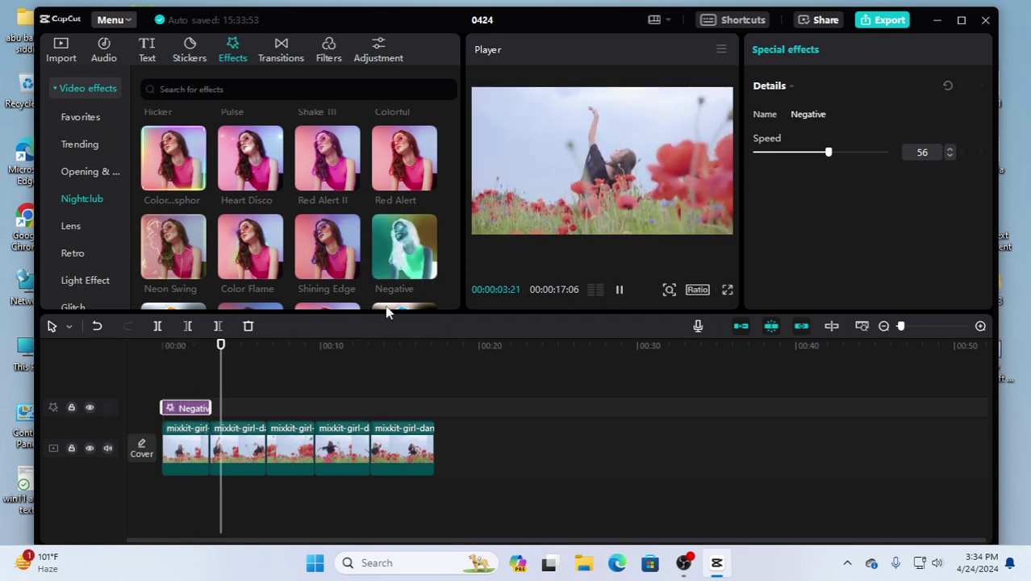
Add the Lens effect Fisheye III above the second clip segment at about 3.5 seconds and preview it
left_click(71, 227)
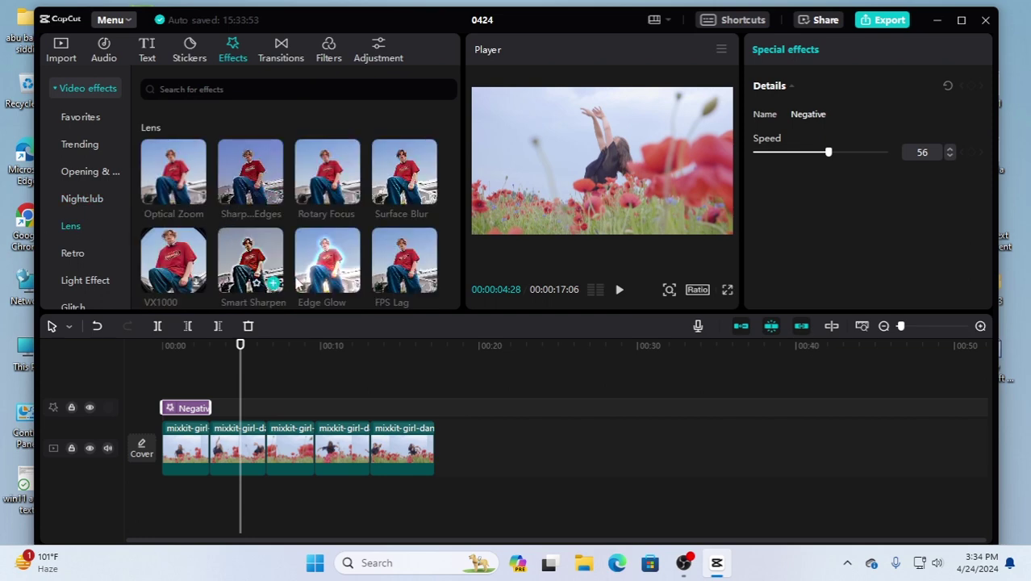
scroll(305, 278, "down", 5)
scroll(273, 271, "down", 1)
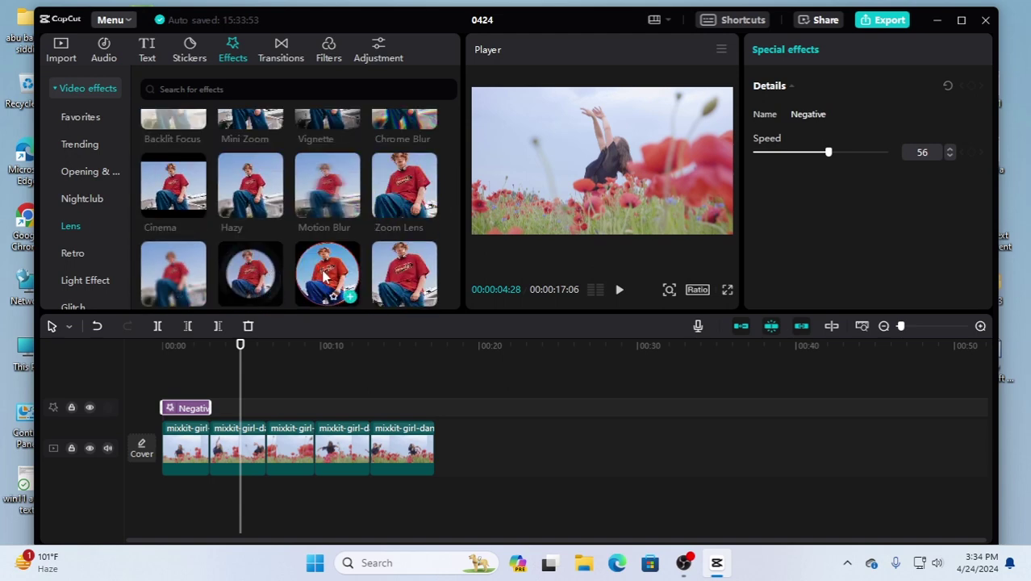
left_click_drag(326, 274, 240, 407)
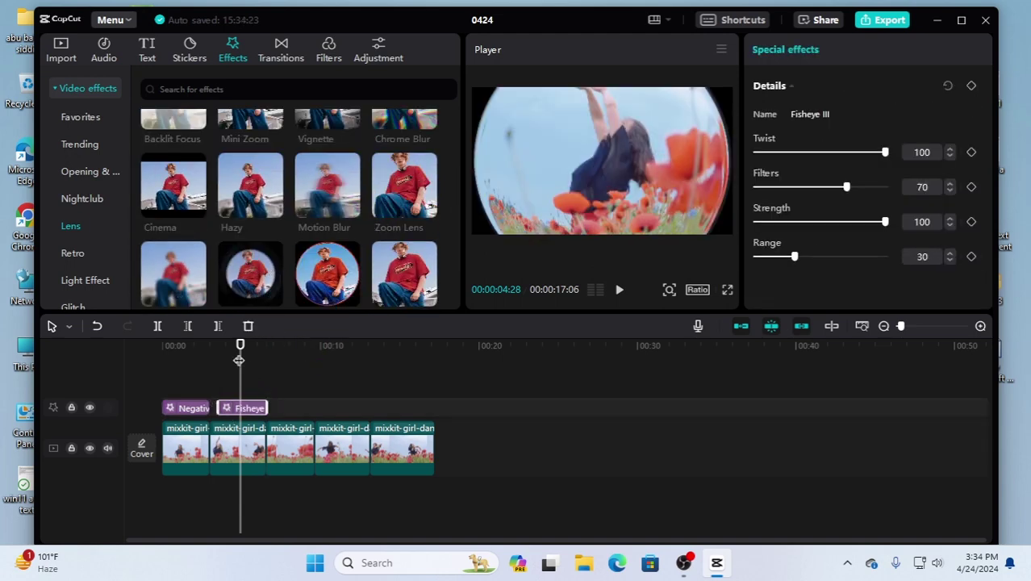
left_click_drag(239, 360, 210, 358)
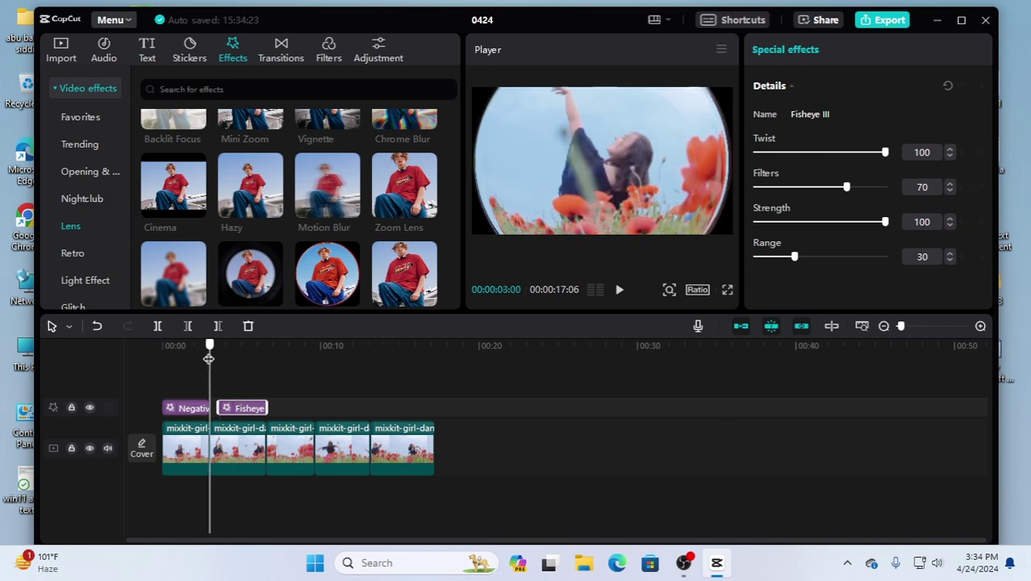
left_click(616, 292)
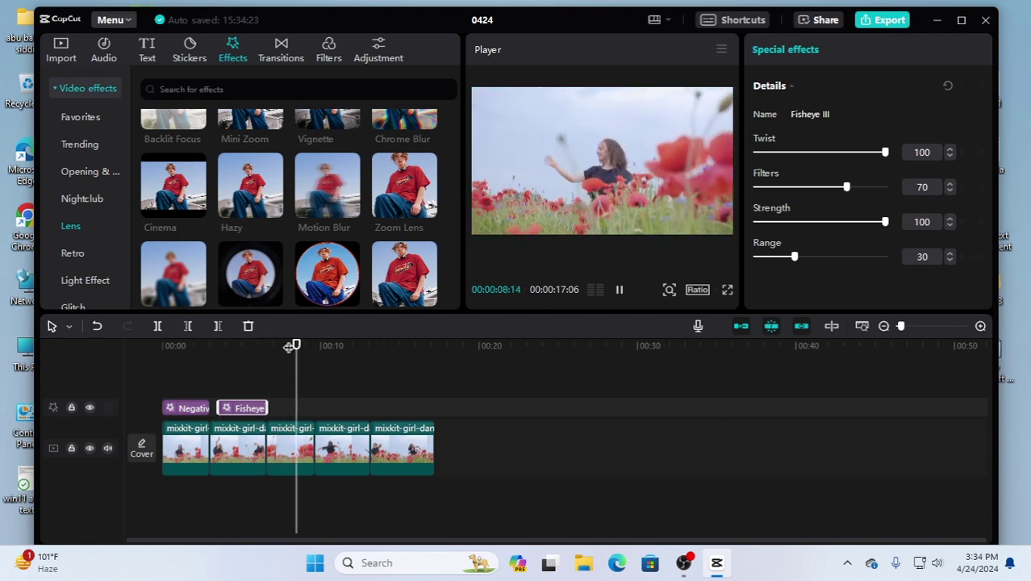
left_click(619, 288)
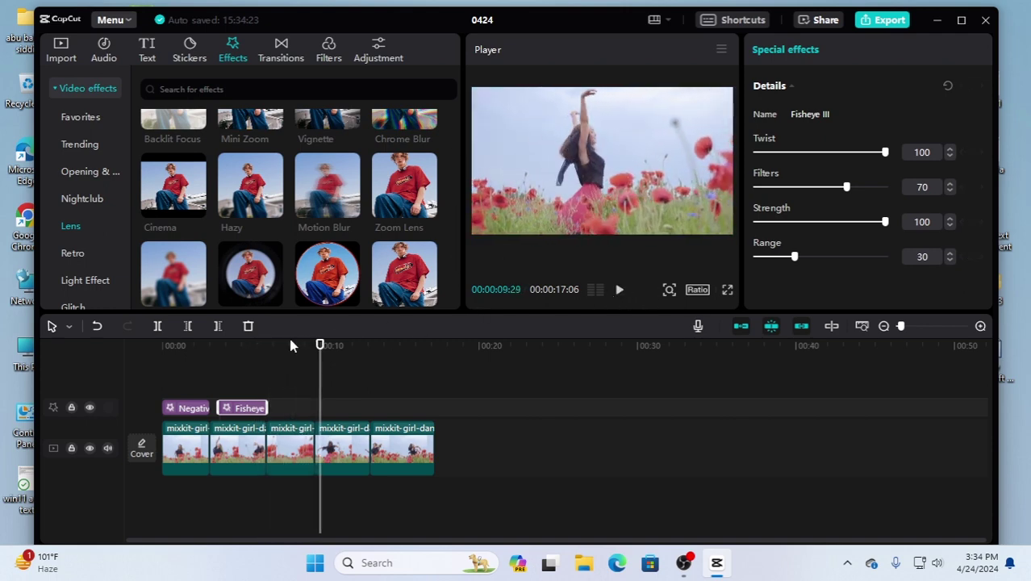
left_click_drag(319, 347, 218, 369)
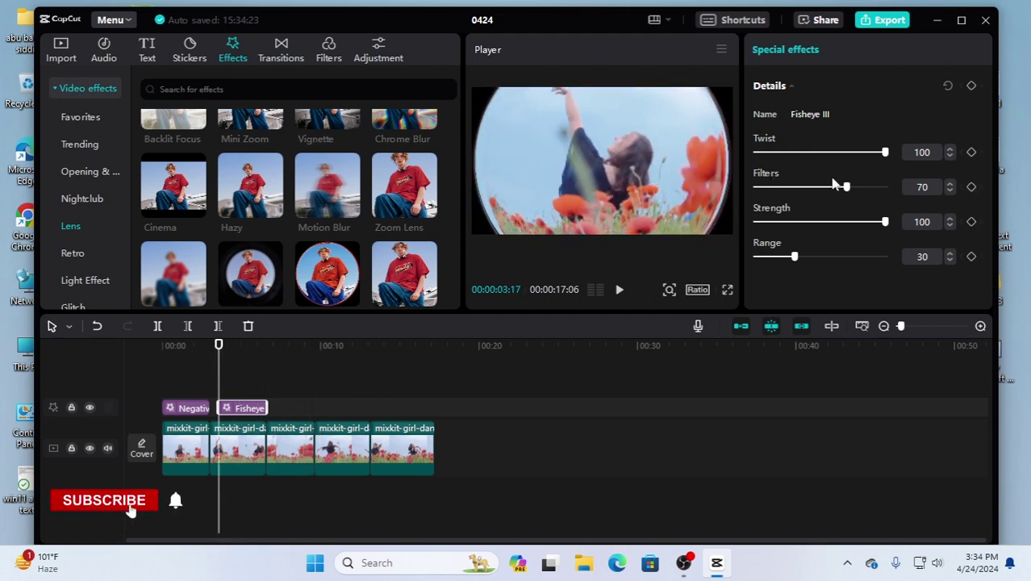
Set the Fisheye III effect's Filters to 63, Twist to 68, Strength to 83 and Range to 42
mouse_move(847, 188)
left_mouse_down()
mouse_move(822, 190)
mouse_move(831, 192)
left_mouse_up()
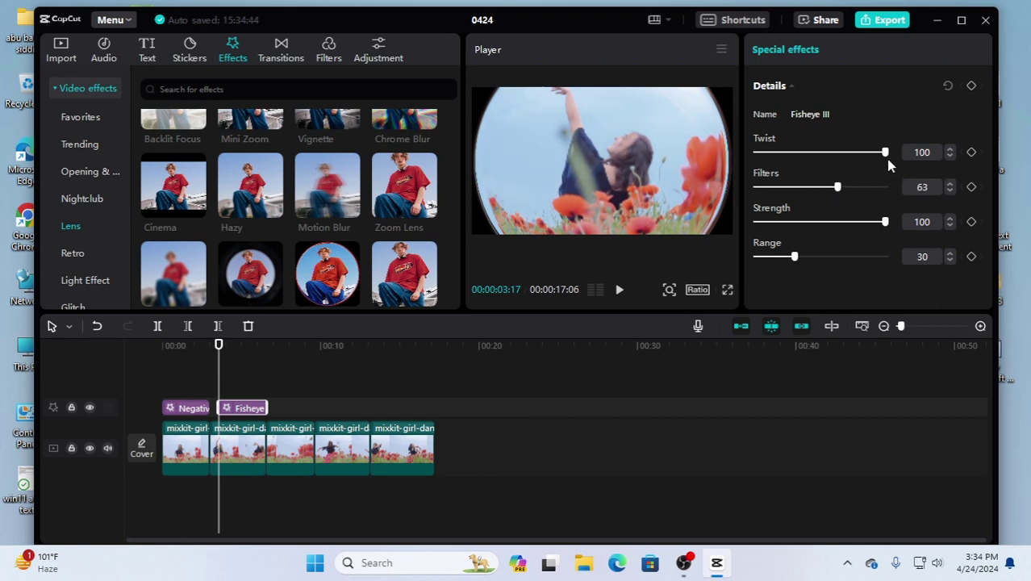
left_click_drag(886, 155, 842, 158)
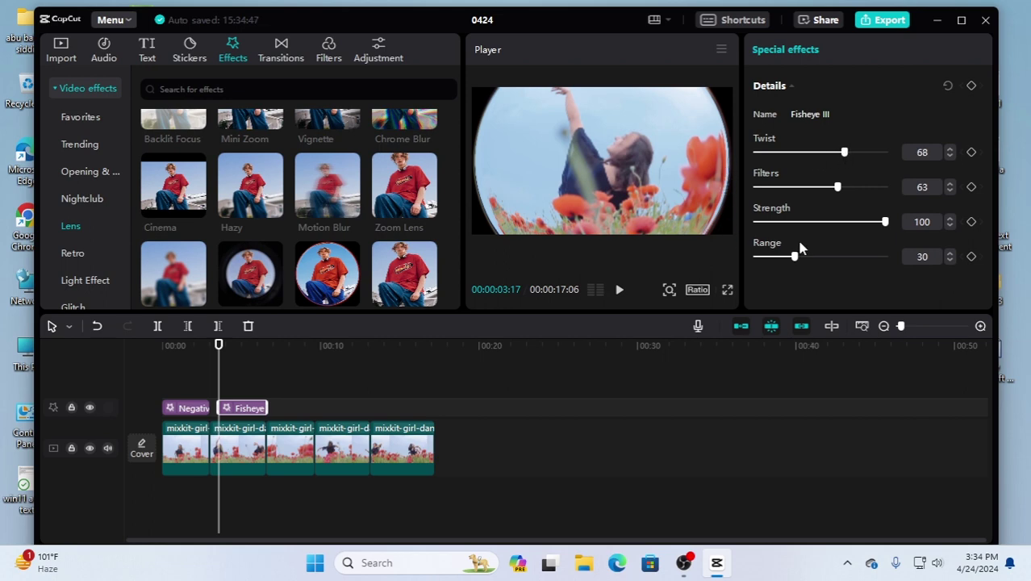
mouse_move(884, 223)
left_mouse_down()
mouse_move(767, 225)
mouse_move(865, 220)
left_mouse_up()
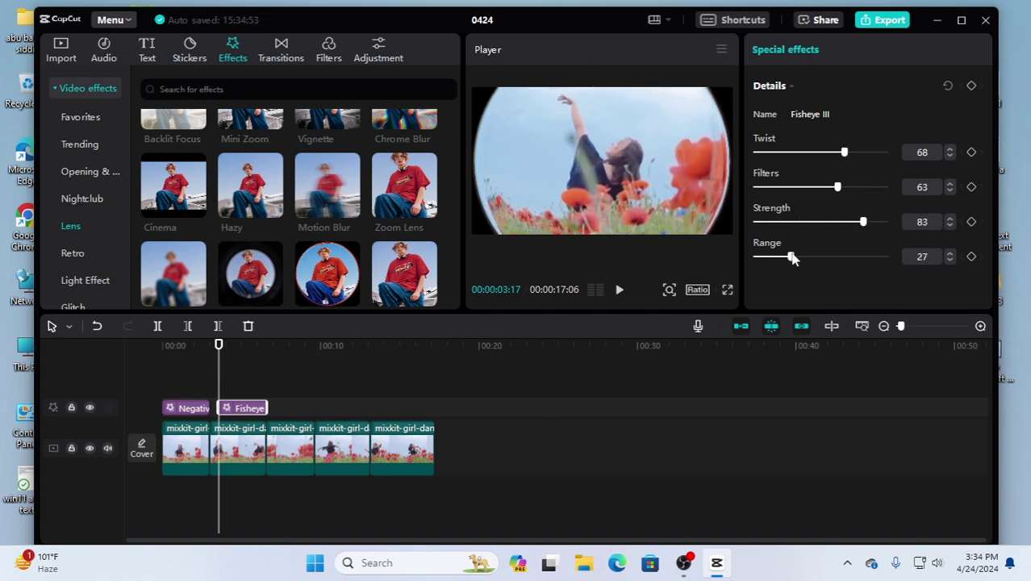
left_click_drag(792, 257, 815, 258)
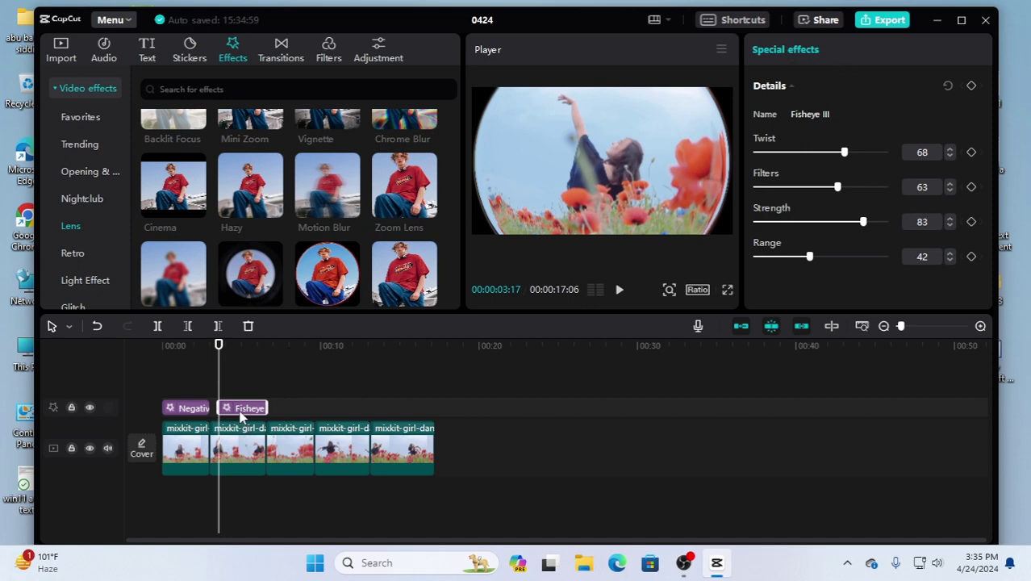
Delete the Fisheye III and Negative effect layers from the timeline
key("Delete")
left_click(188, 411)
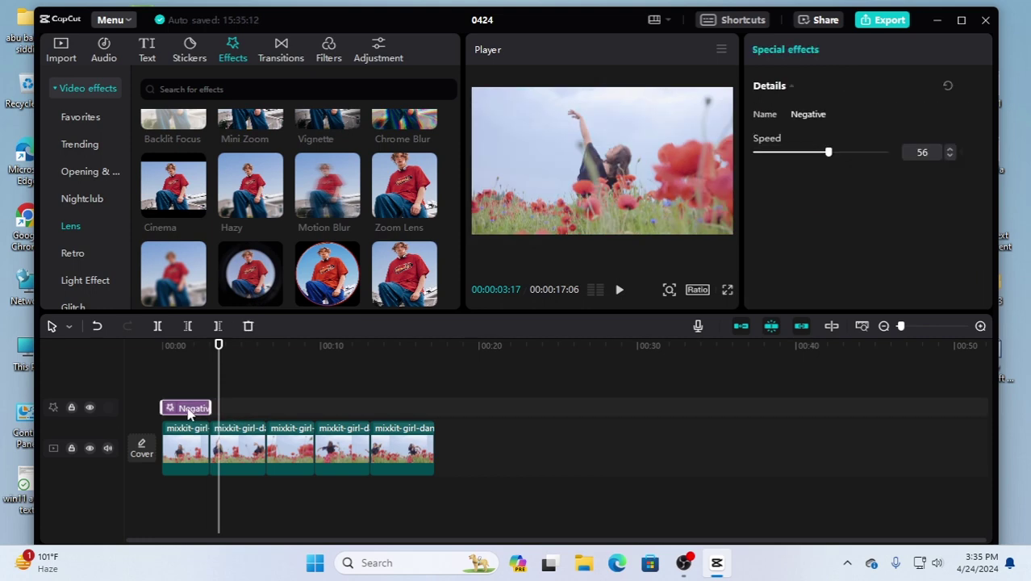
key("Delete")
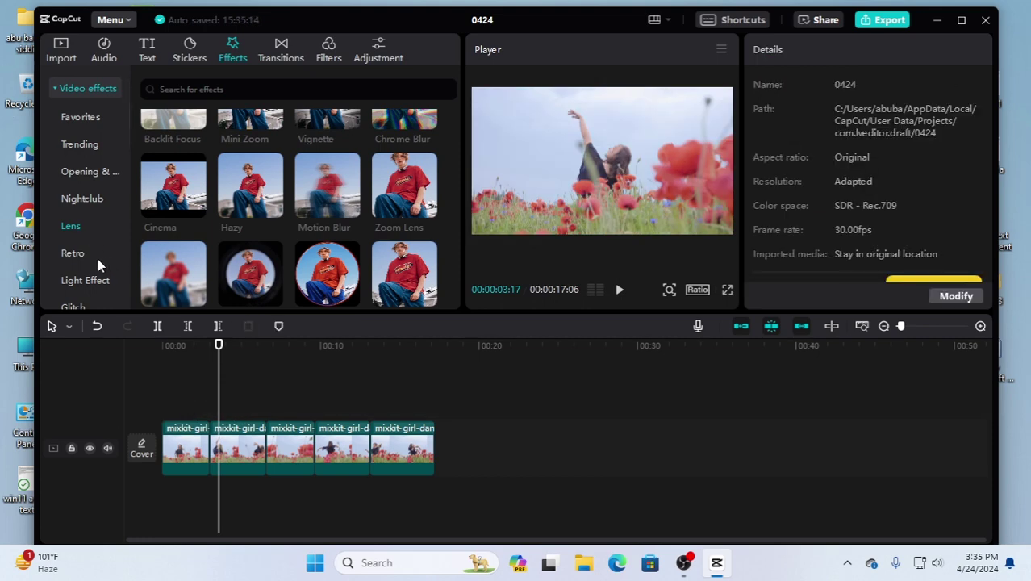
Try the Retro effect Black Noise above the first segment at about 0.5 seconds, playing it twice before deleting its layer
left_click(73, 254)
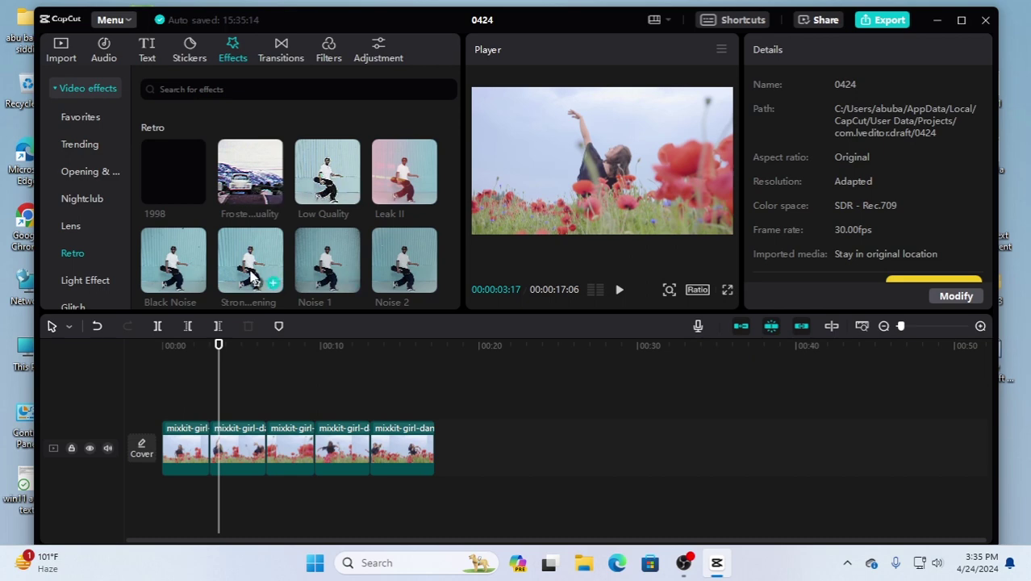
left_click_drag(170, 262, 177, 413)
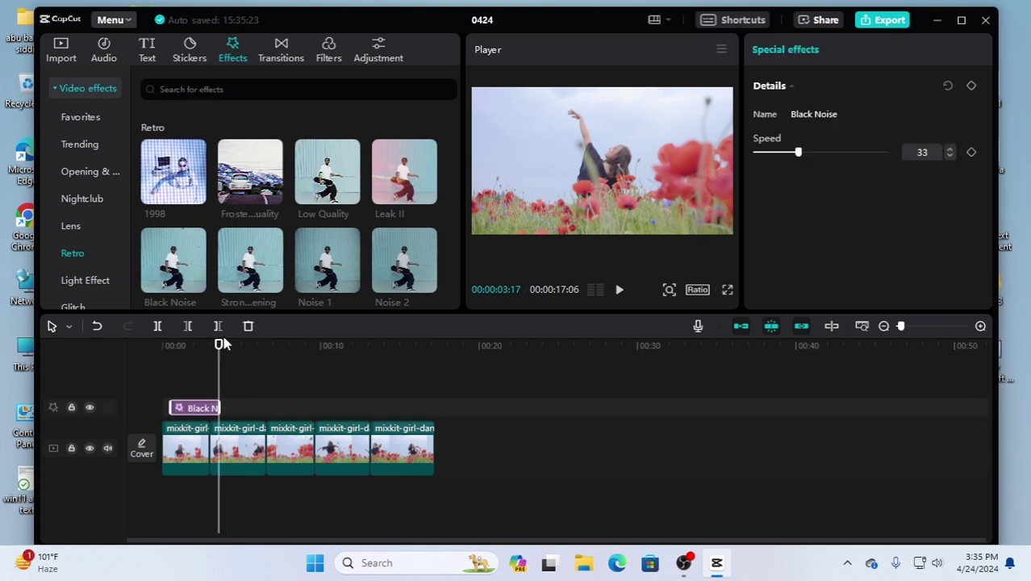
left_click_drag(218, 347, 171, 347)
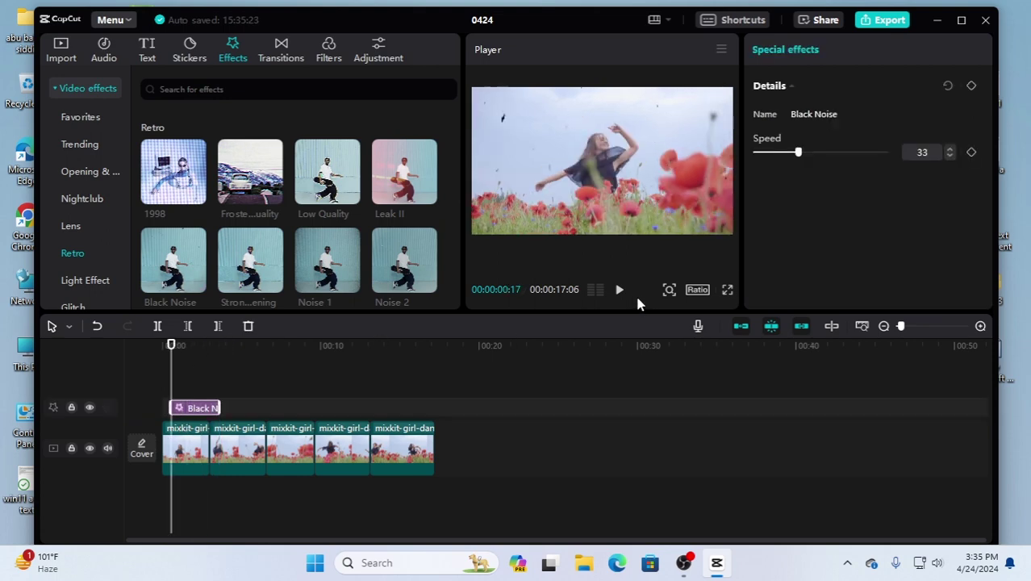
left_click(619, 291)
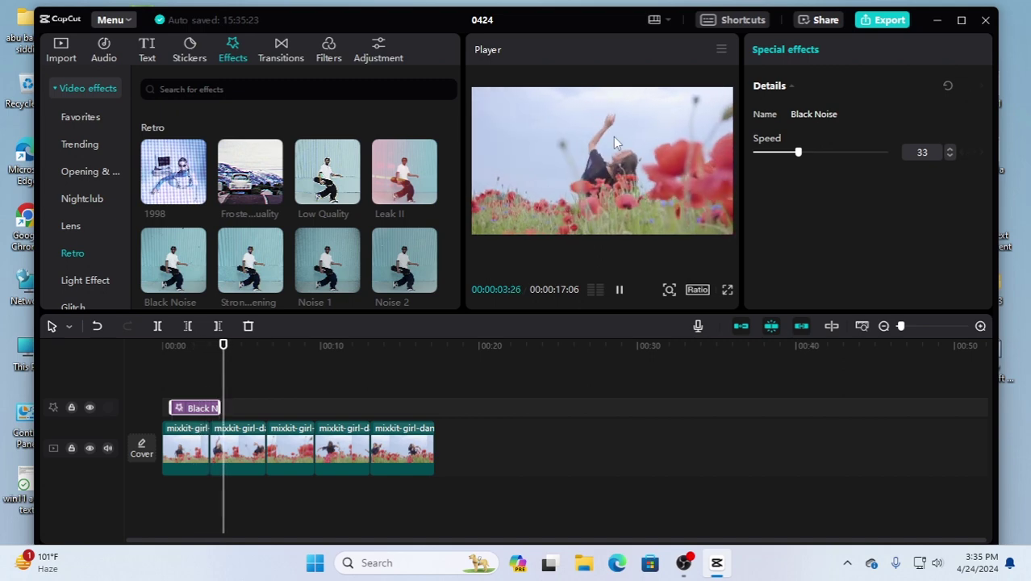
left_click(618, 292)
left_click(184, 346)
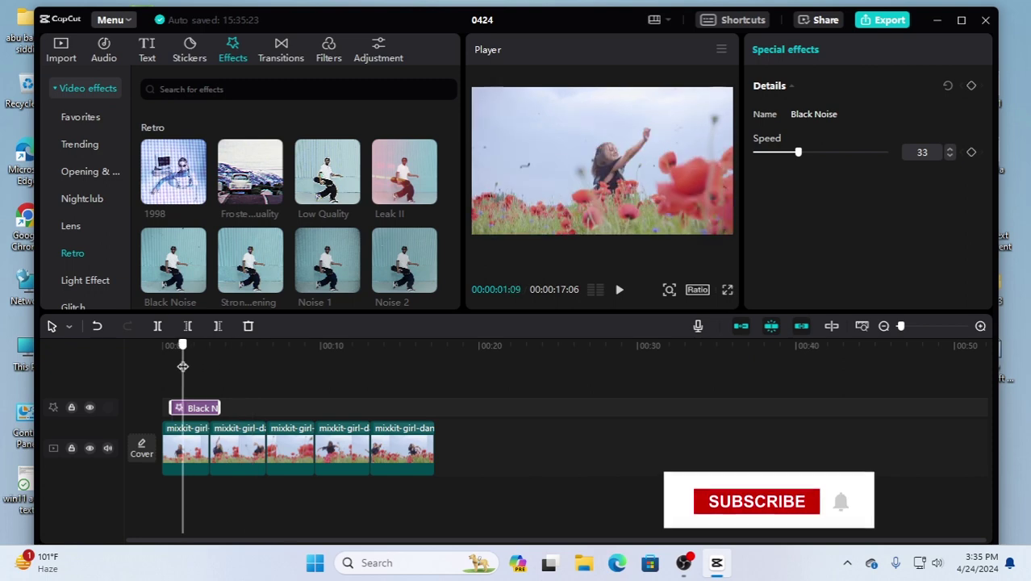
left_click(171, 345)
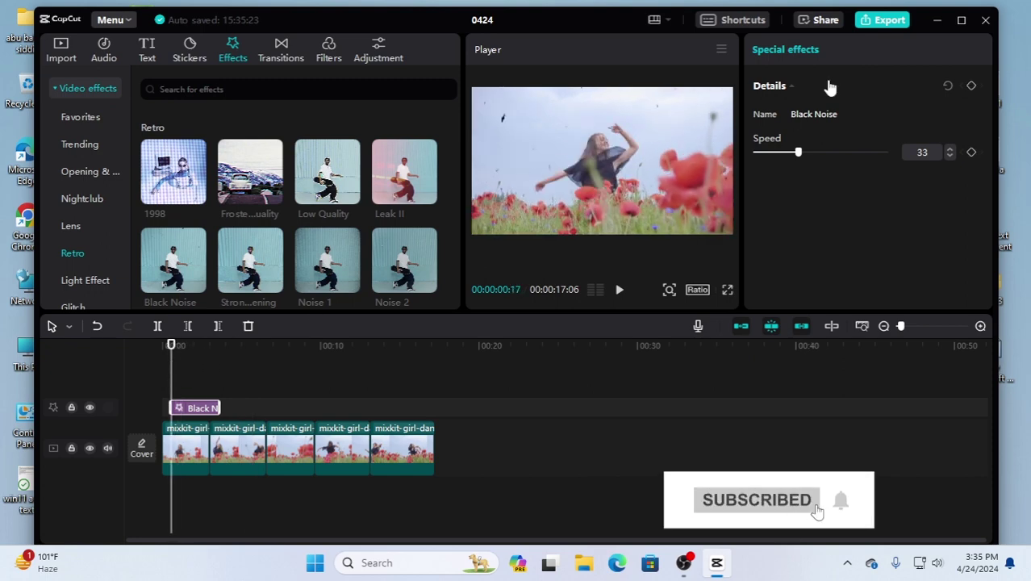
left_click(620, 292)
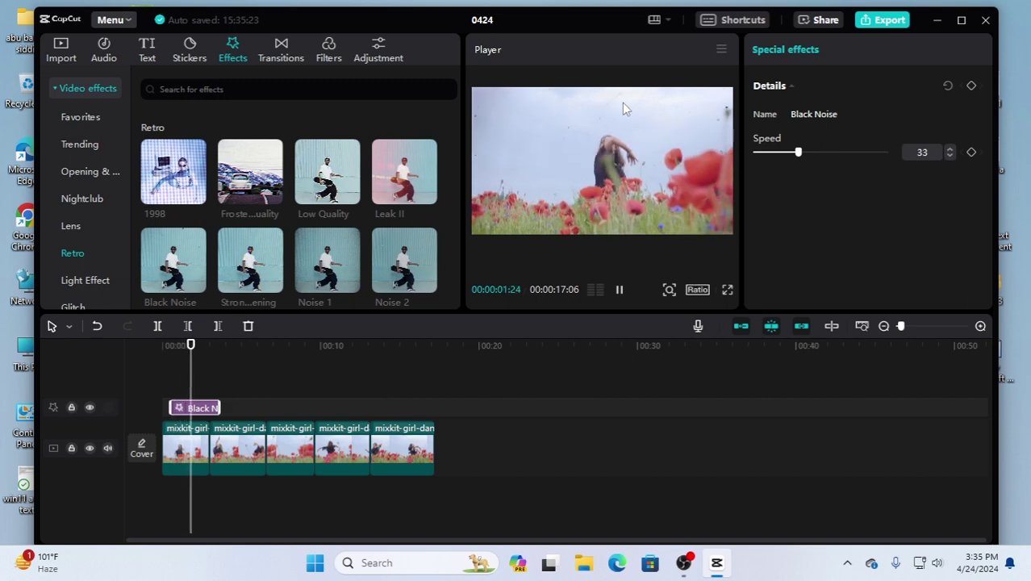
left_click(620, 289)
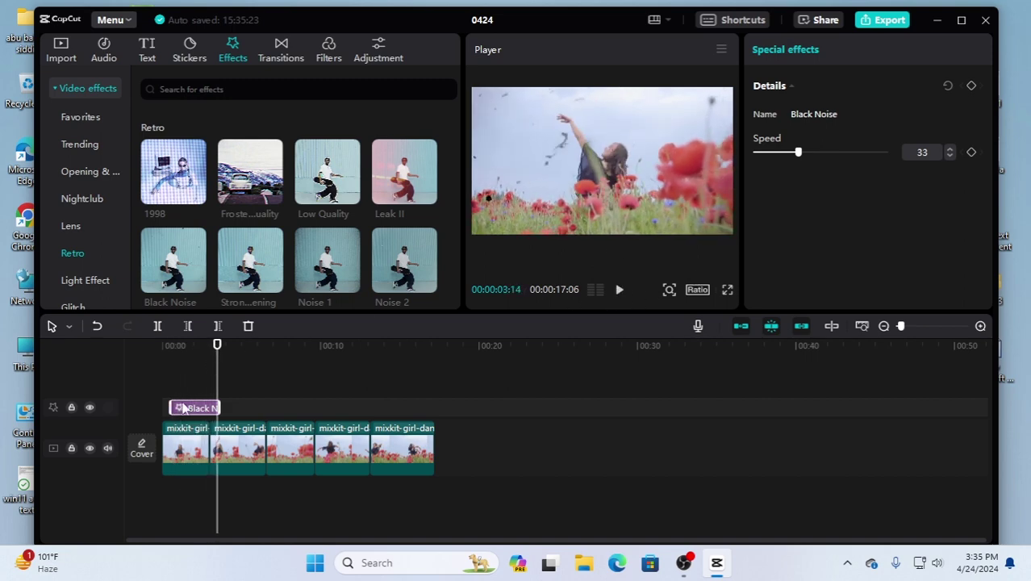
key("Delete")
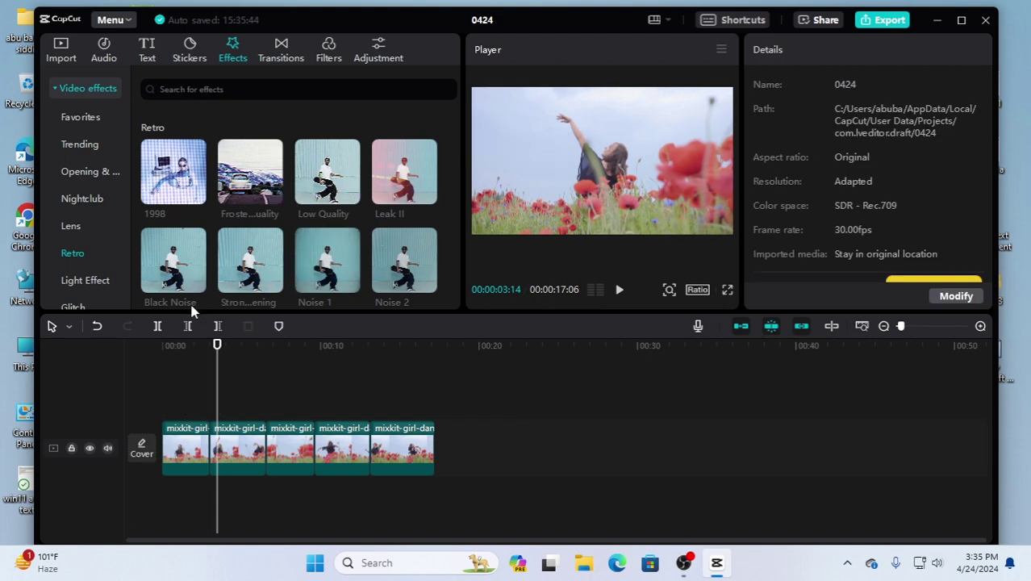
Try the Light Effect effect Halo above the first segment, playing it from the start before deleting its layer
scroll(87, 243, "down", 2)
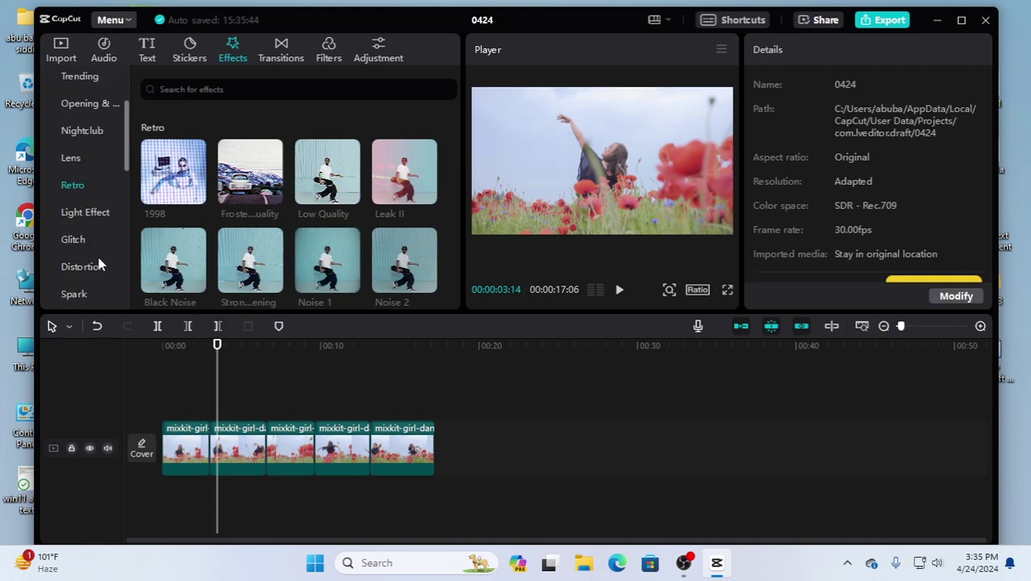
left_click(89, 215)
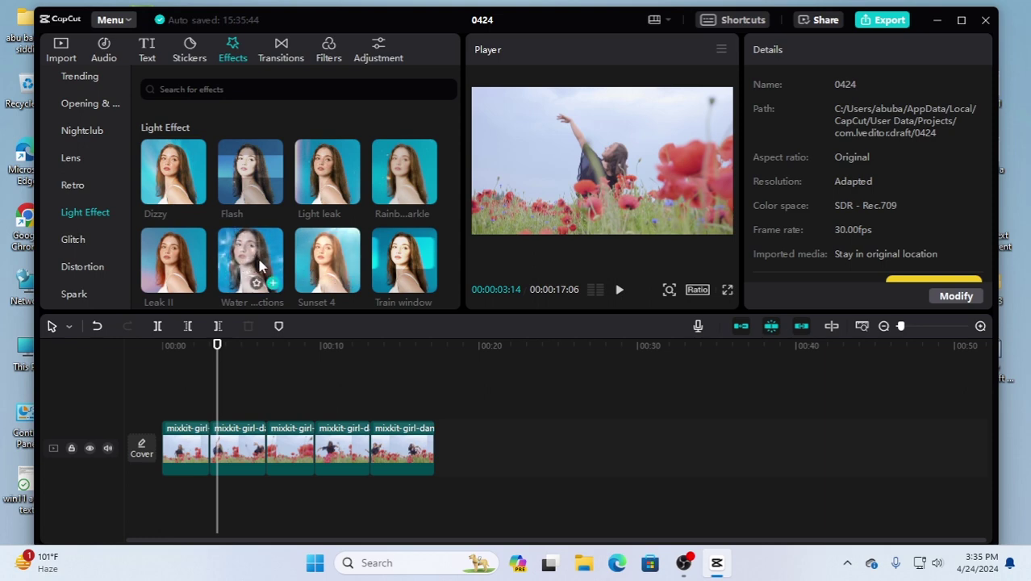
scroll(300, 246, "down", 2)
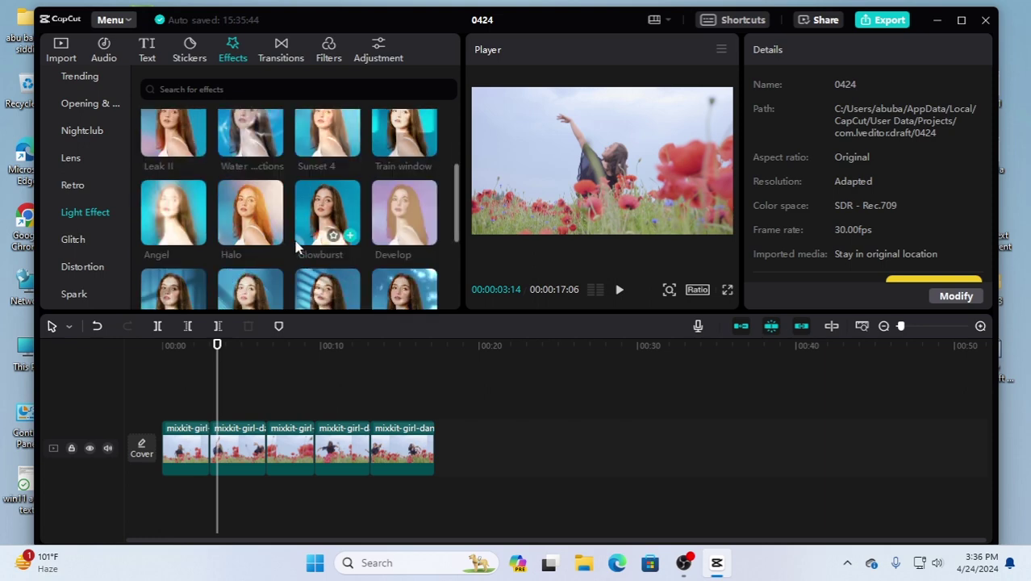
left_click_drag(243, 219, 173, 408)
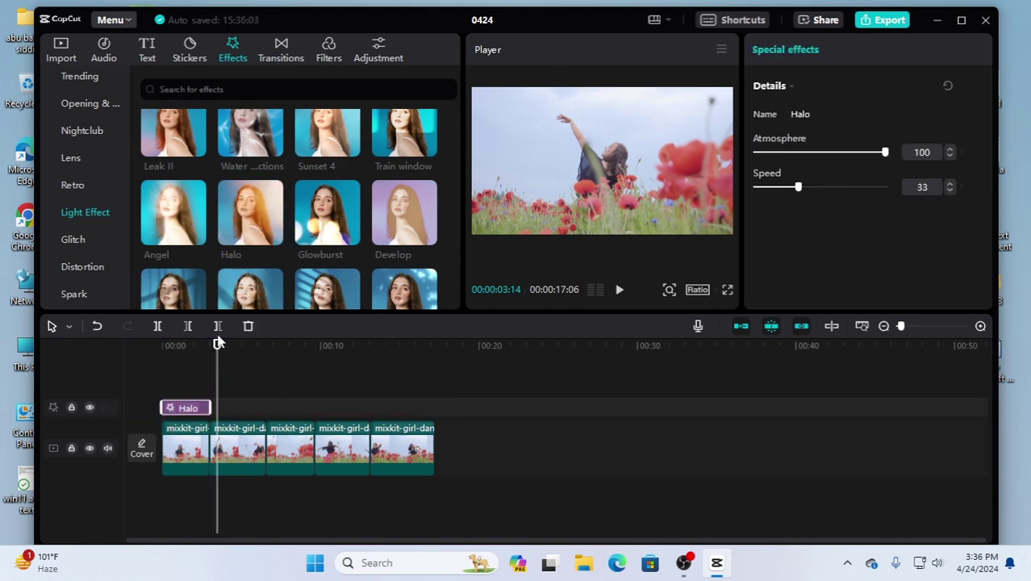
left_click_drag(218, 343, 149, 362)
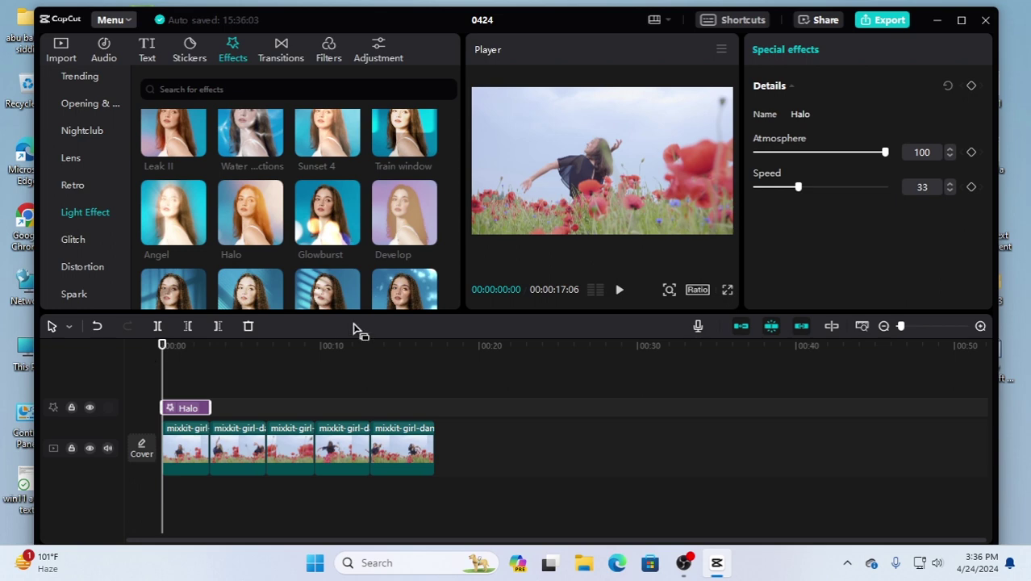
left_click(618, 292)
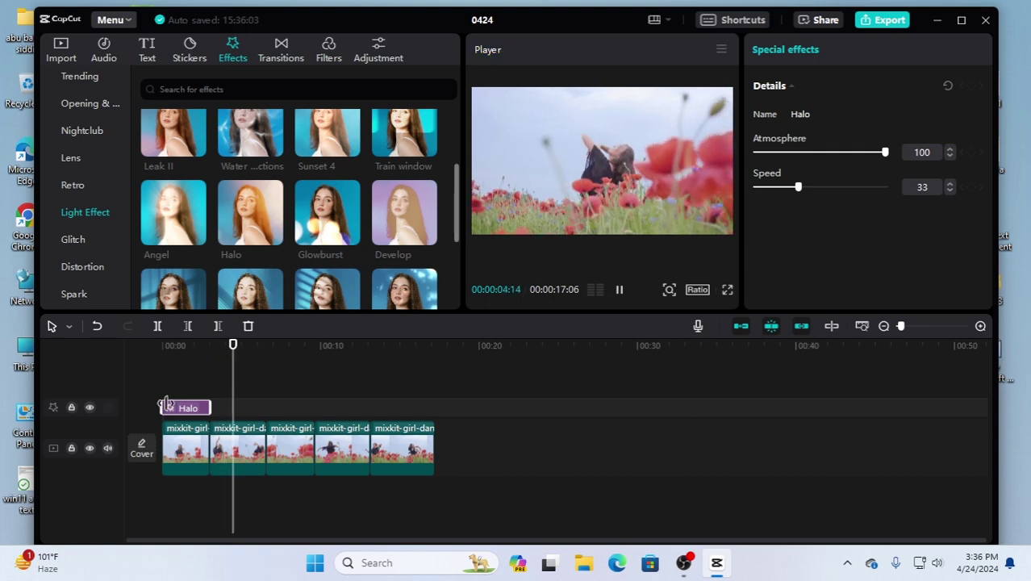
key("Delete")
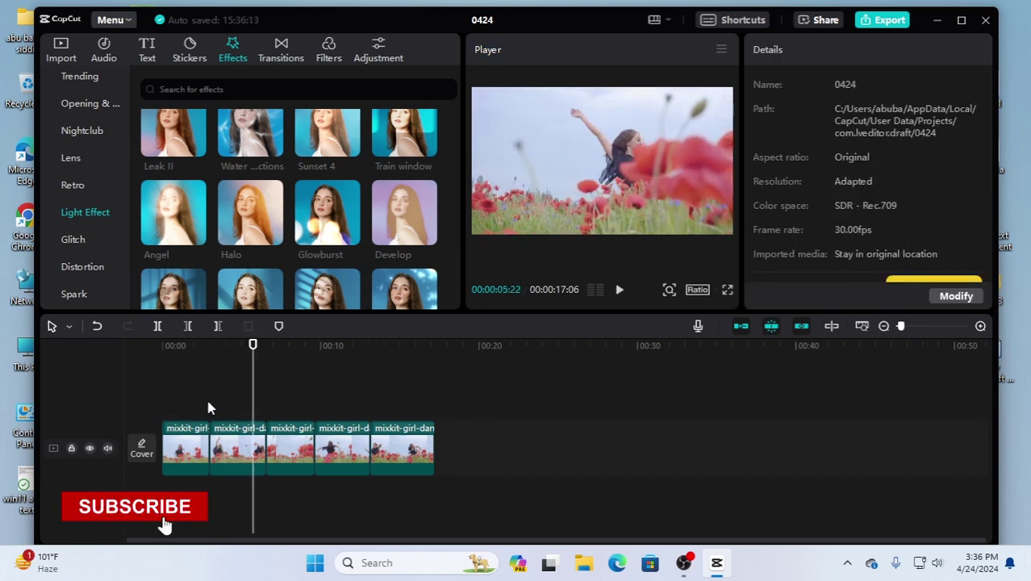
Download and preview the Light Effect effect Tree shade II
scroll(275, 226, "down", 5)
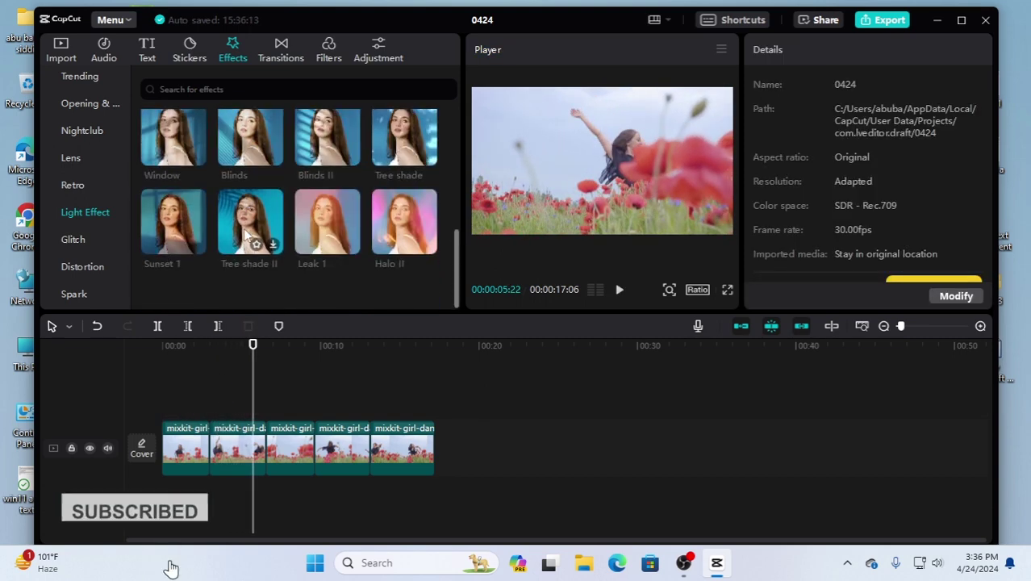
left_click(272, 246)
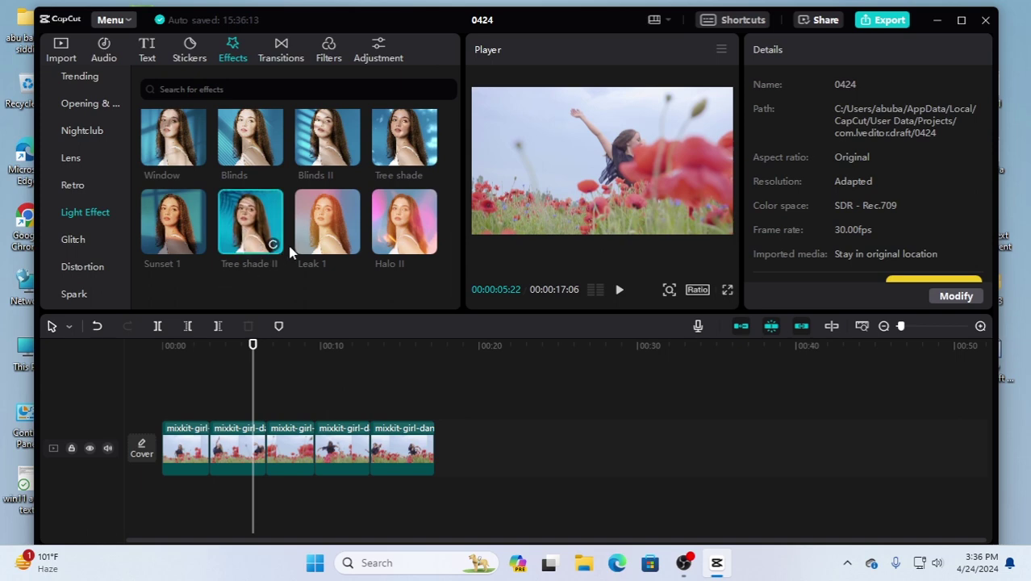
Try the Glitch effect Fuzzy above the first segment, playing it from the start and scrubbing to 1 second before deleting its layer
left_click(73, 243)
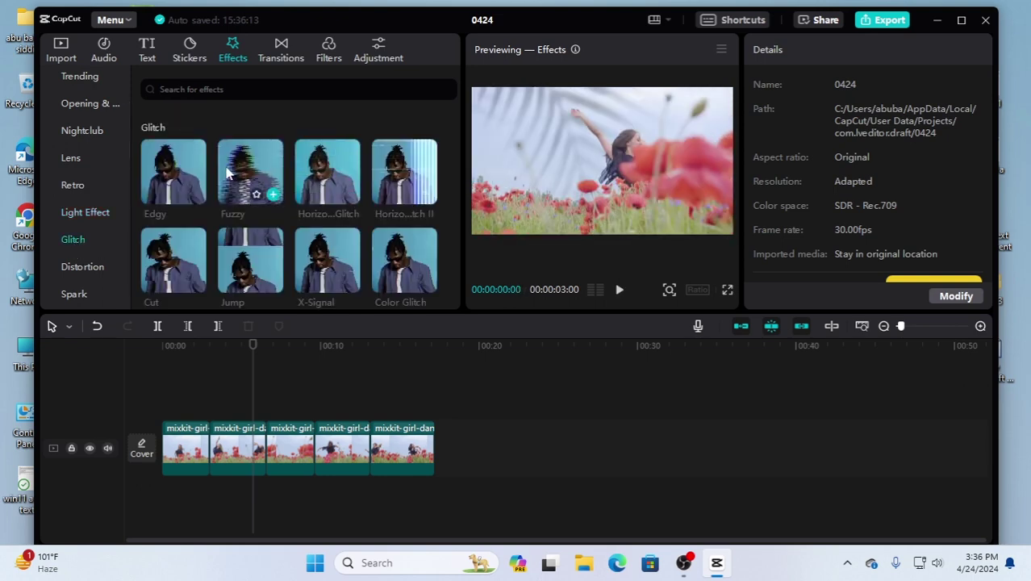
left_click_drag(244, 177, 166, 410)
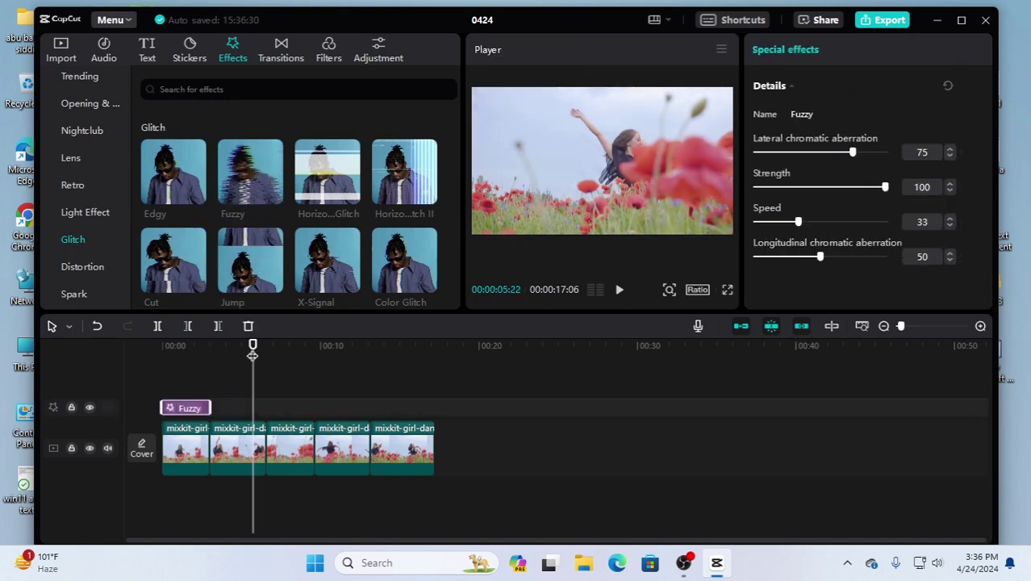
left_click_drag(252, 355, 142, 366)
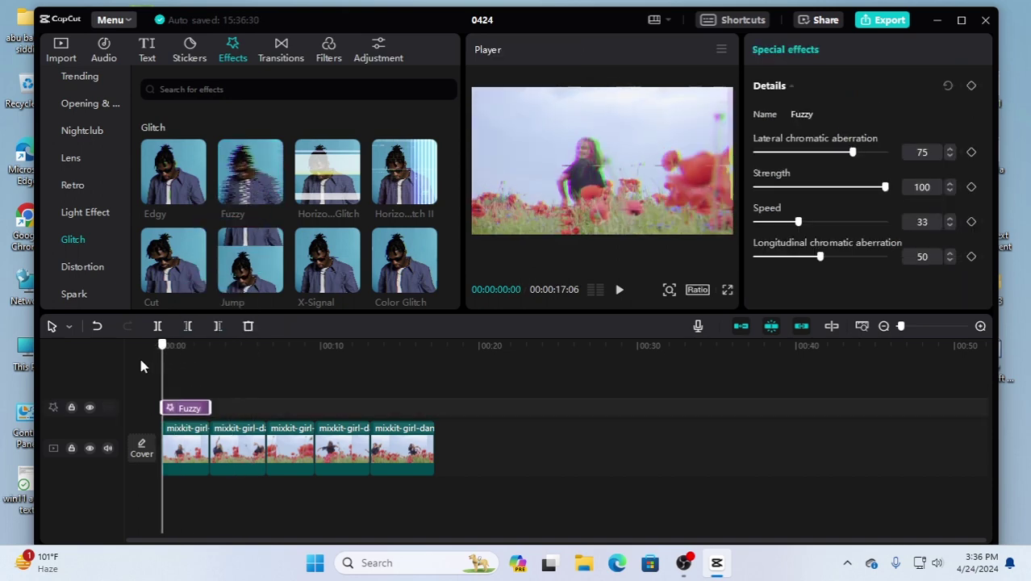
left_click(627, 293)
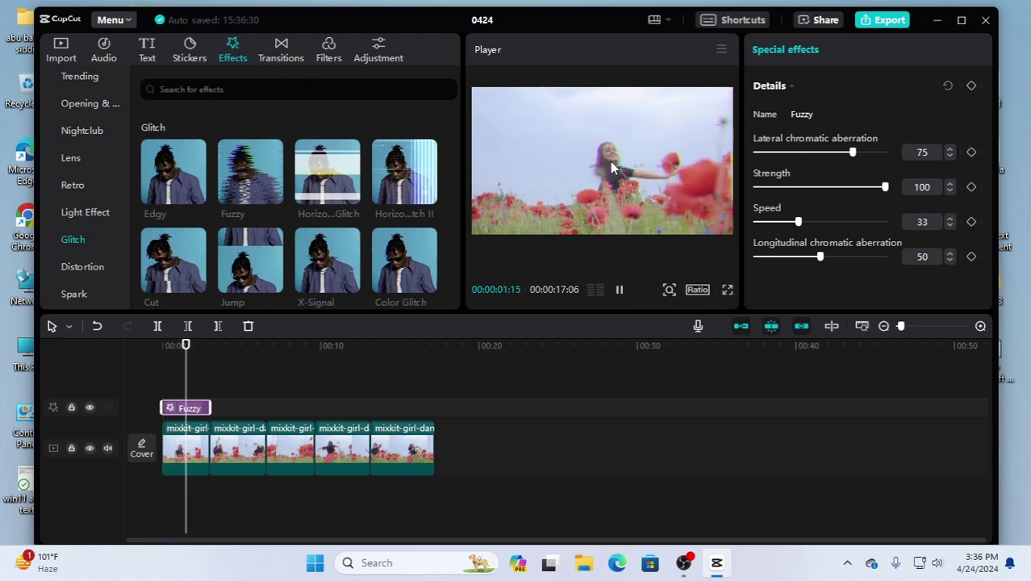
left_click(620, 291)
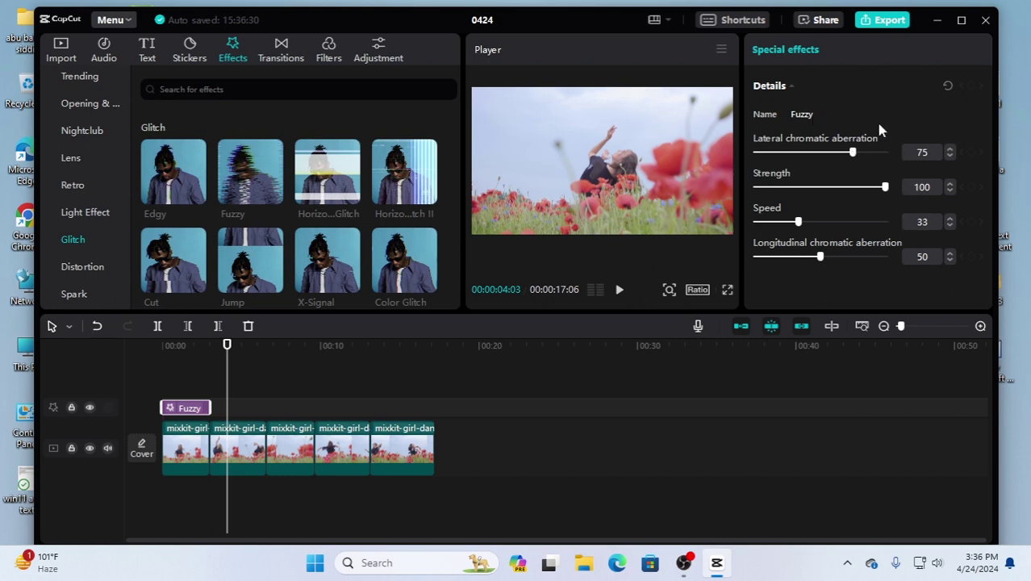
left_click(168, 359)
mouse_move(167, 360)
left_mouse_down()
mouse_move(226, 365)
mouse_move(169, 371)
left_mouse_up()
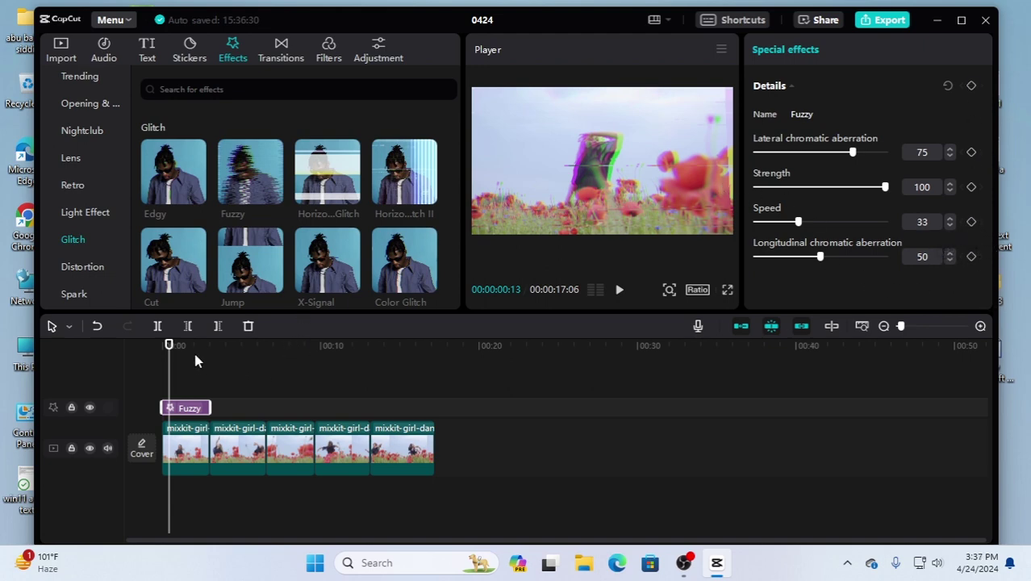
mouse_move(168, 346)
left_mouse_down()
mouse_move(209, 357)
mouse_move(178, 357)
left_mouse_up()
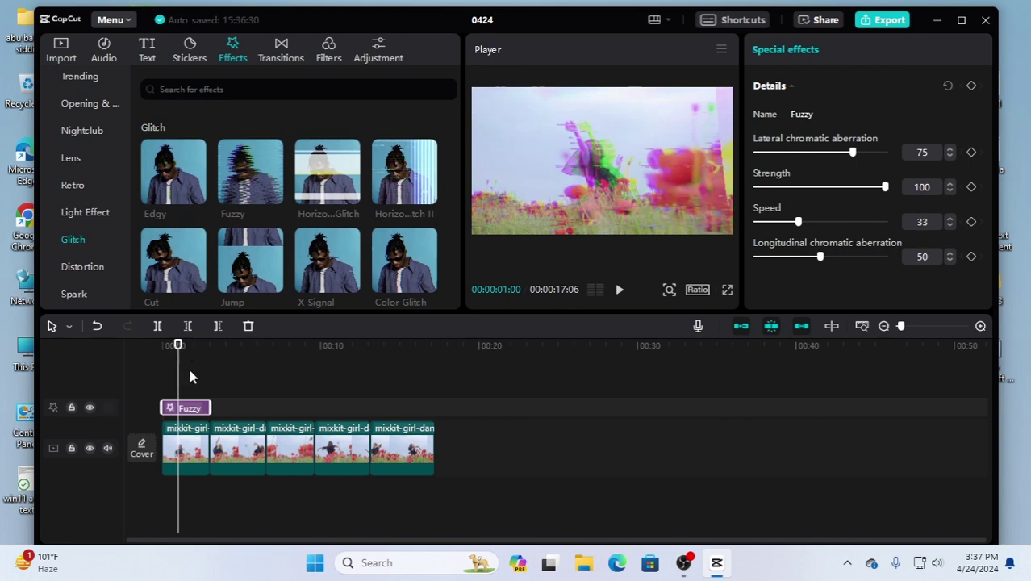
key("Delete")
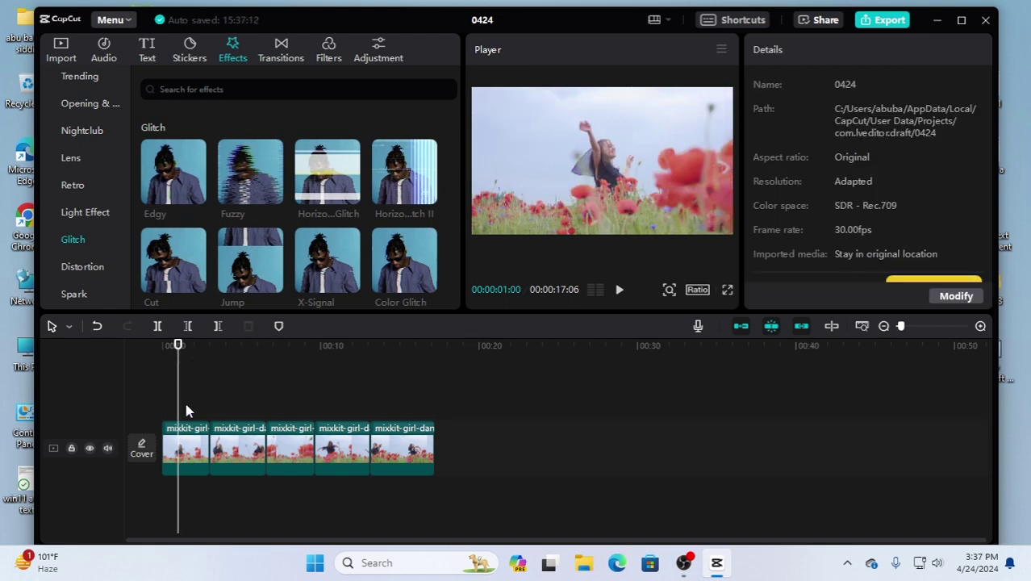
Try the Distortion effect Spinning Space above the first segment, playing it and extending its layer over the second segment before deleting it
left_click(81, 266)
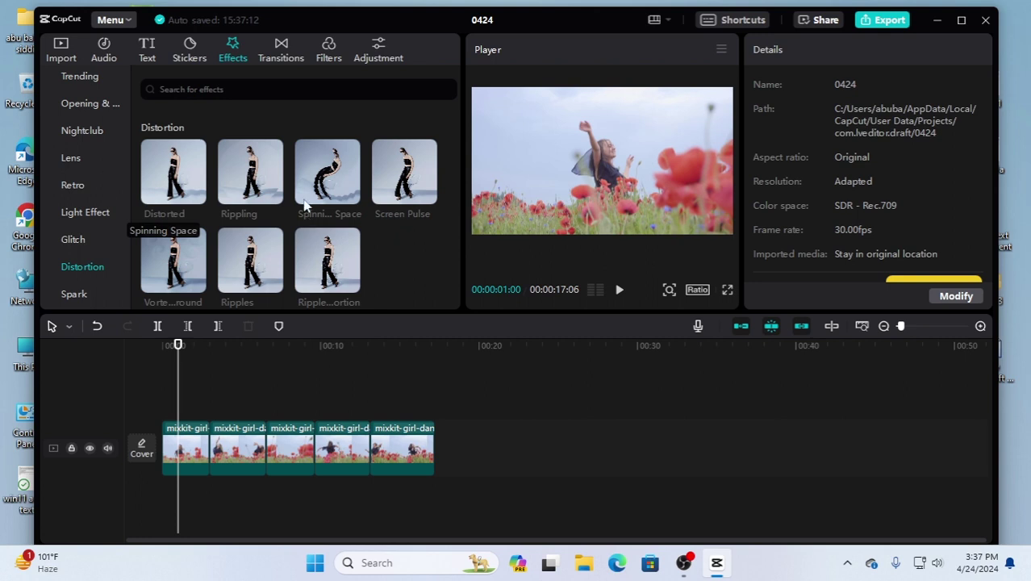
mouse_move(326, 185)
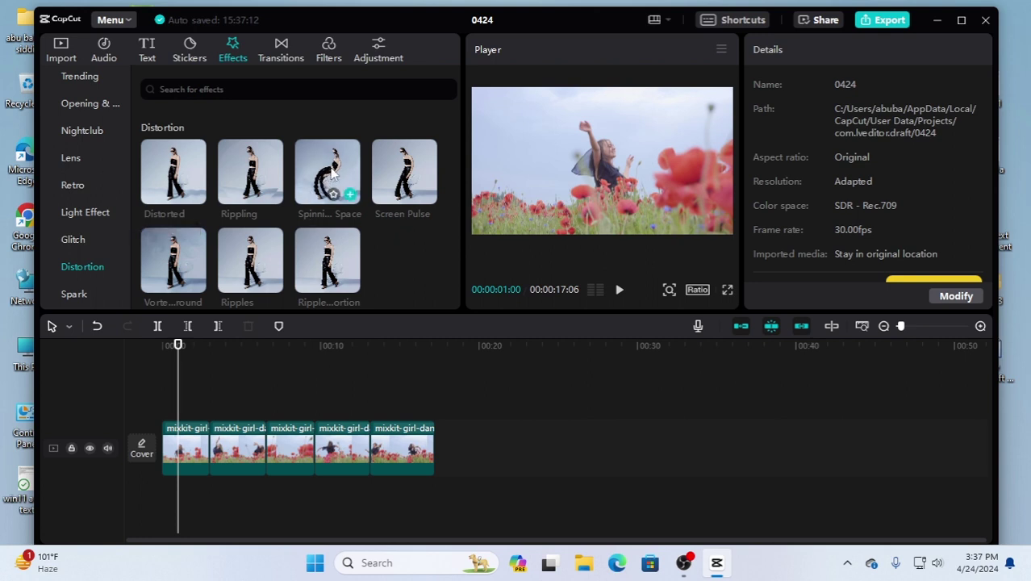
mouse_move(183, 177)
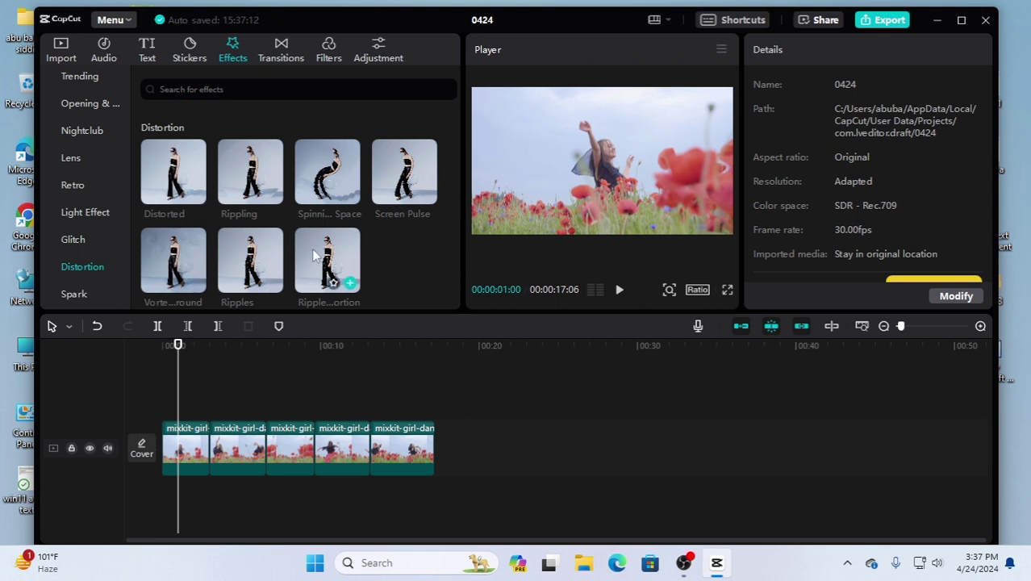
left_click_drag(324, 167, 171, 412)
left_click_drag(179, 351, 162, 351)
left_click(621, 291)
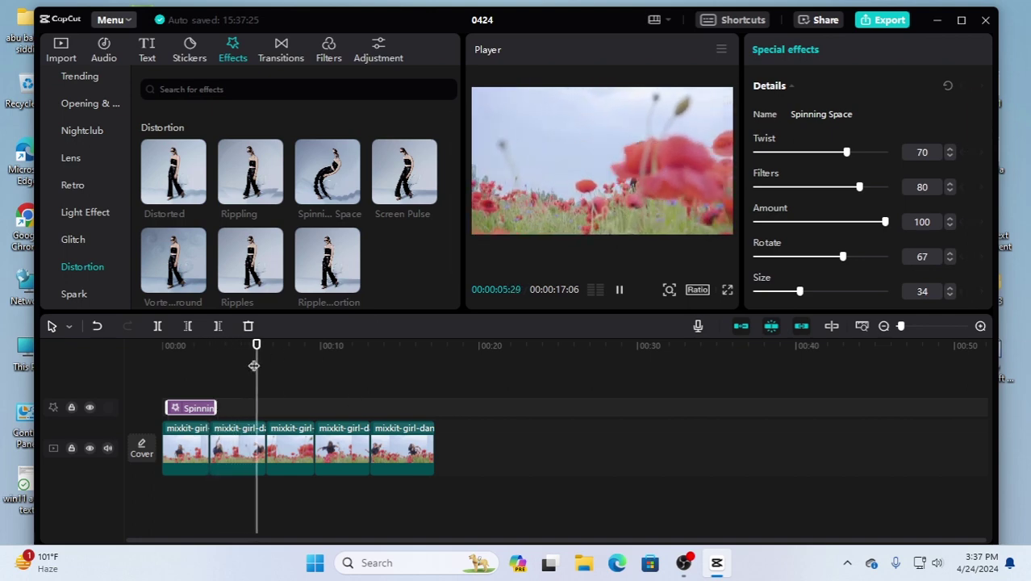
left_click(620, 291)
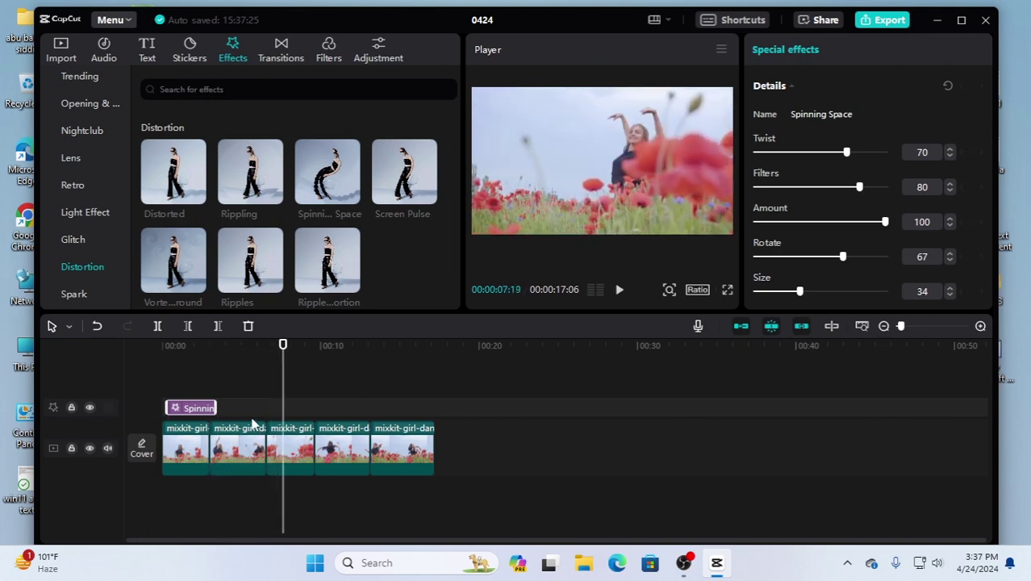
left_click_drag(214, 404, 253, 413)
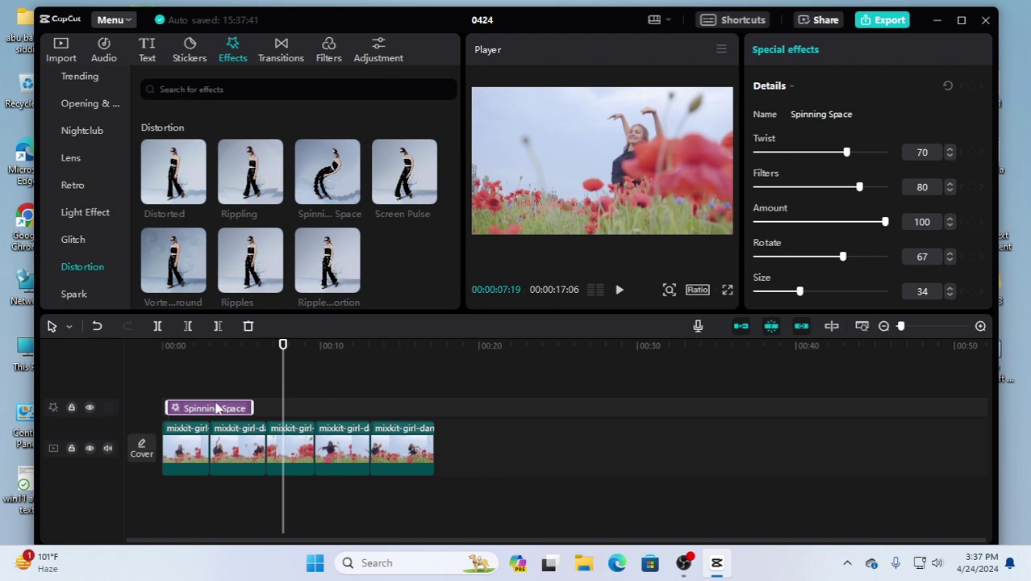
key("Delete")
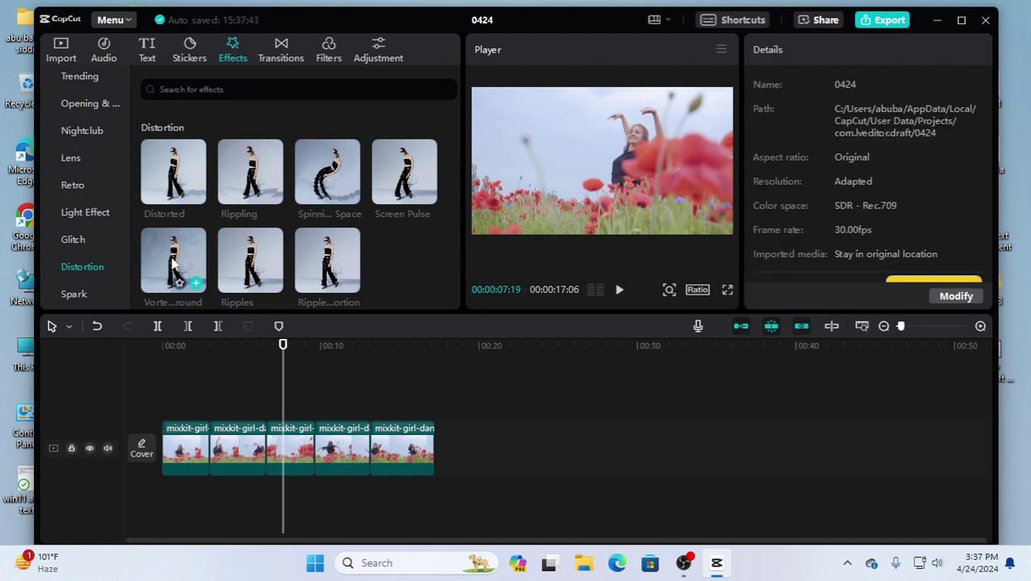
Try the Spark effect Collision Sparks above the first segment, playing it from the start before deleting its layer
left_click(74, 295)
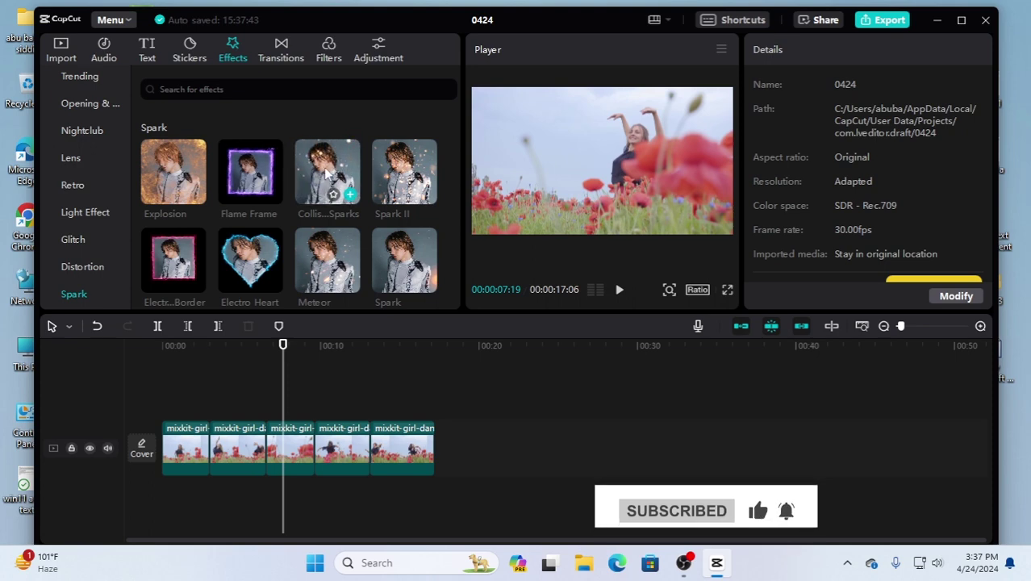
left_click_drag(234, 374, 197, 408)
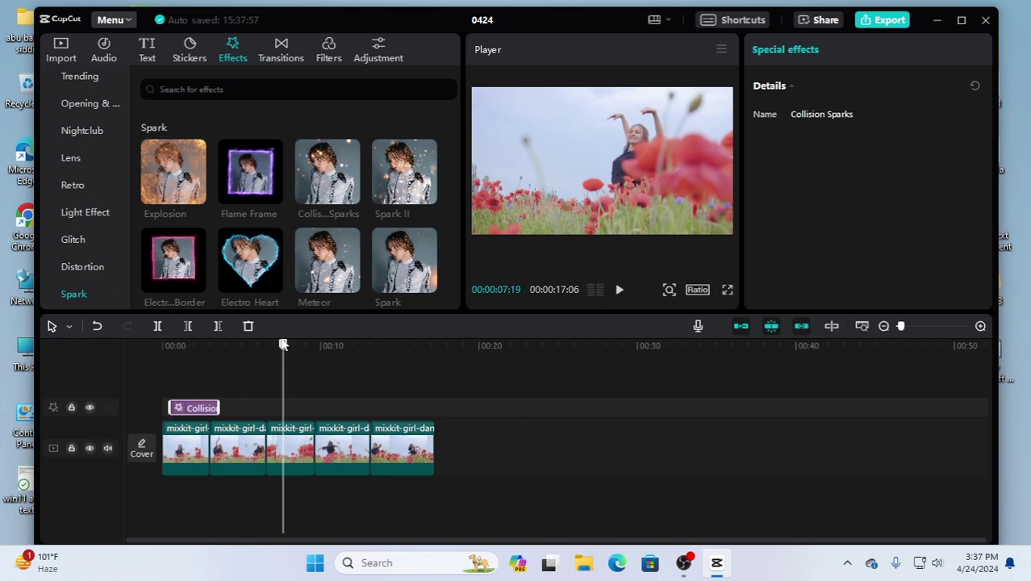
left_click_drag(281, 347, 164, 362)
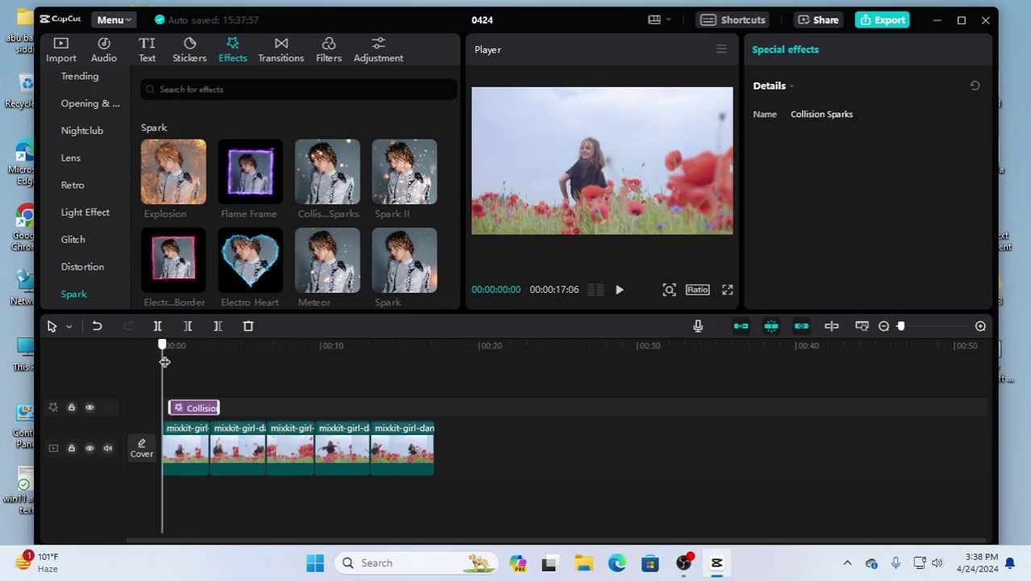
left_click(620, 292)
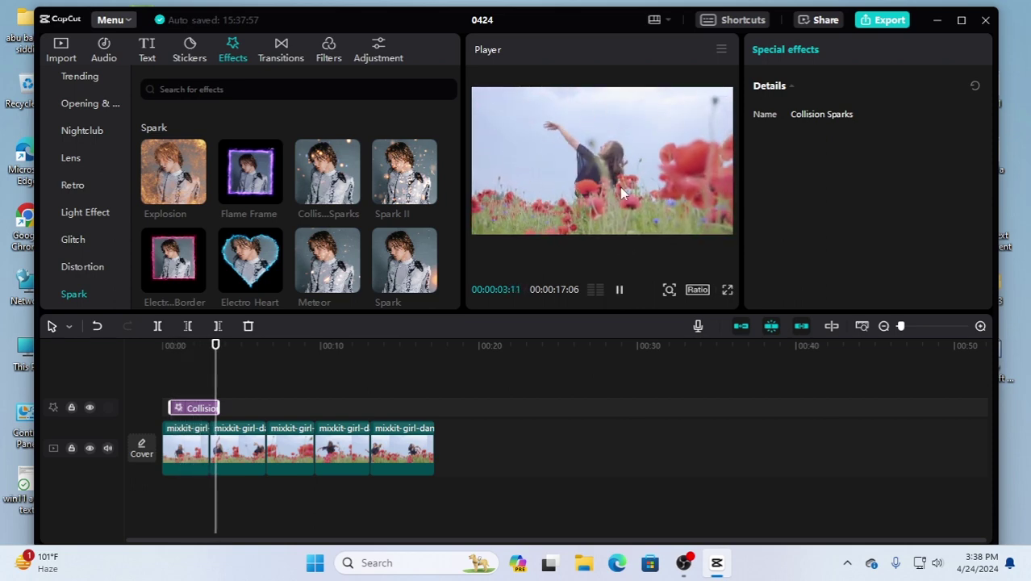
left_click(616, 291)
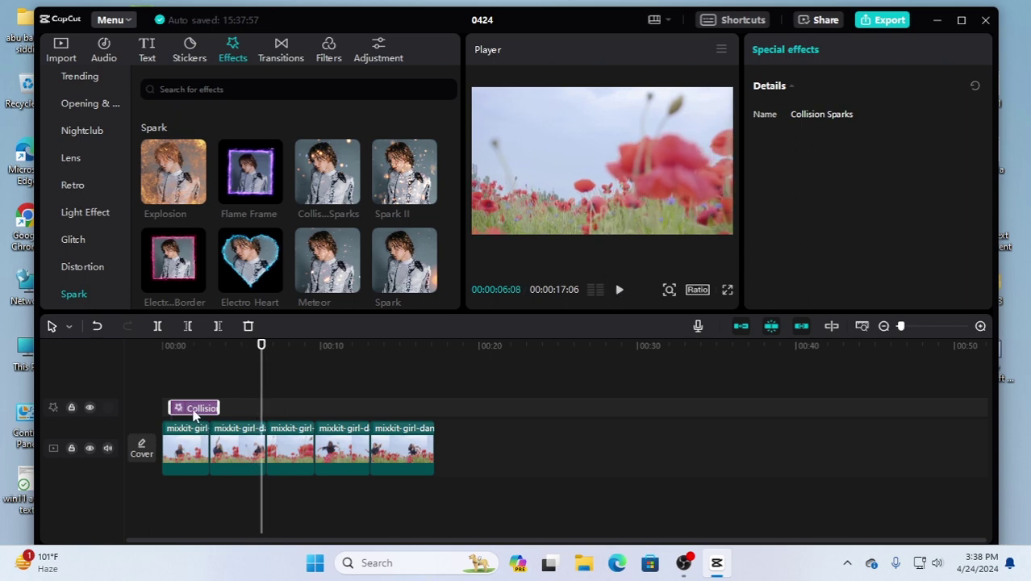
key("Delete")
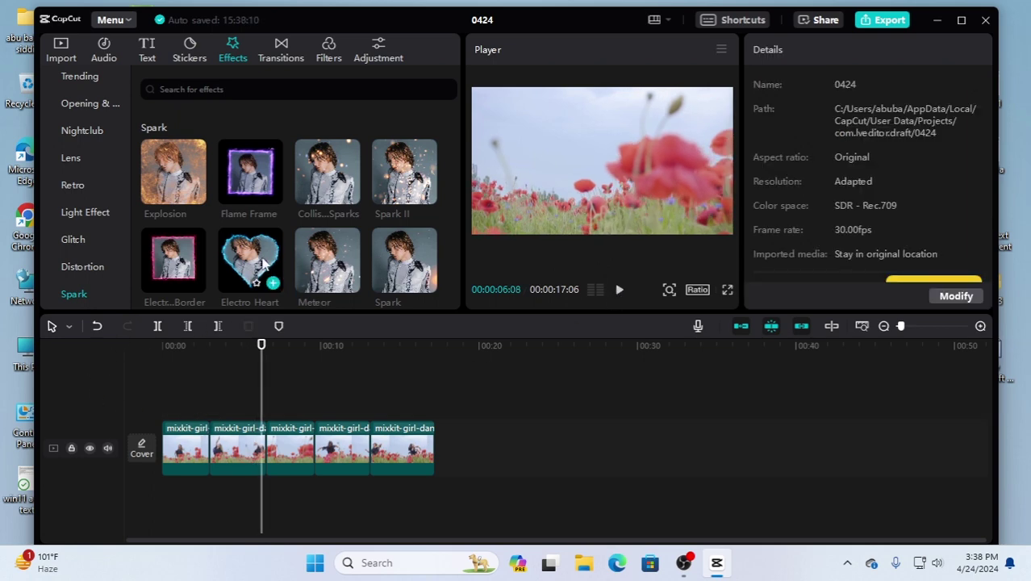
Try the Spark effect Electro Heart above the first segment, playing it from the start and viewing it near 1 second before deleting its layer
left_click_drag(262, 262, 194, 407)
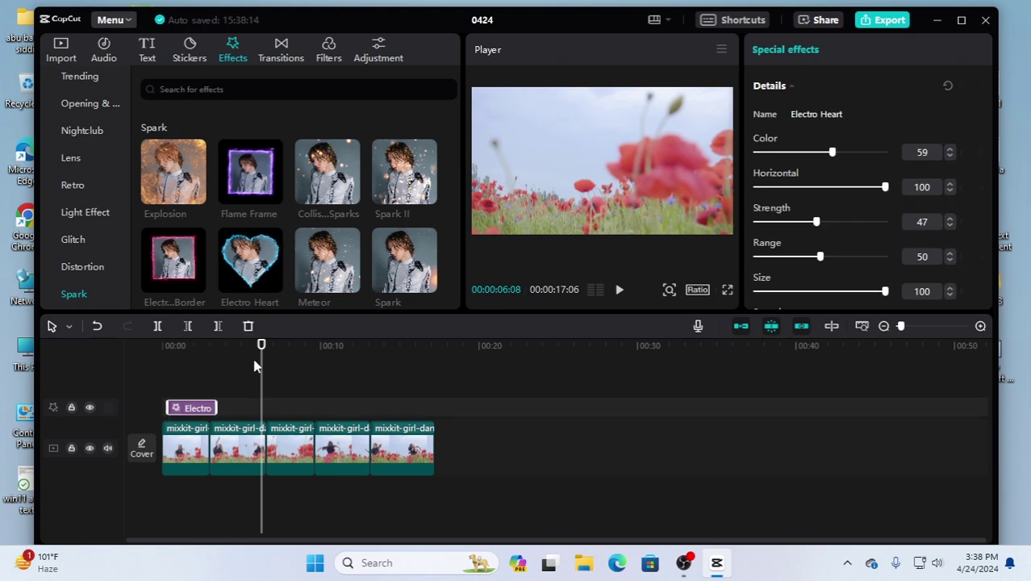
left_click_drag(260, 346, 165, 375)
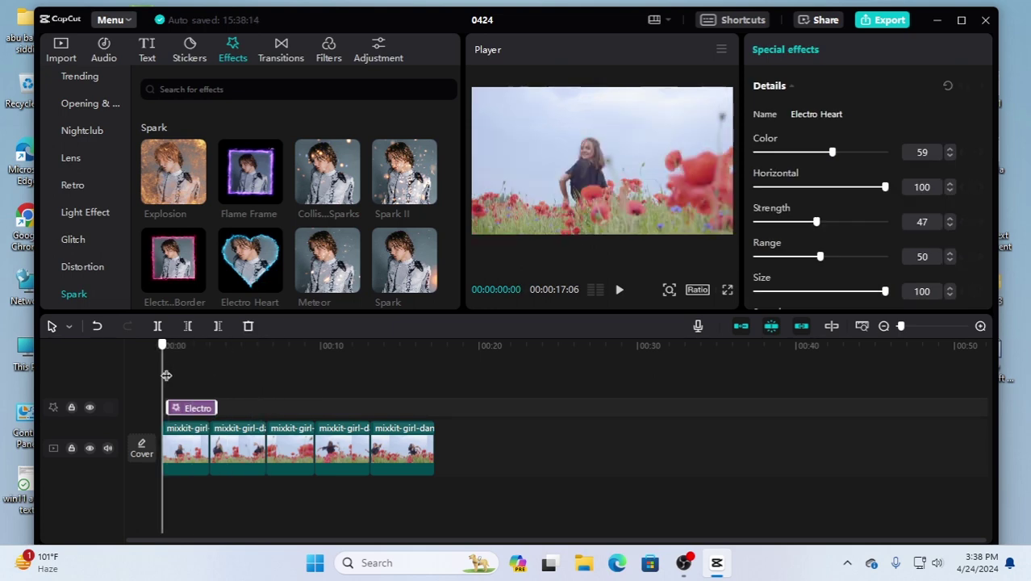
left_click(619, 290)
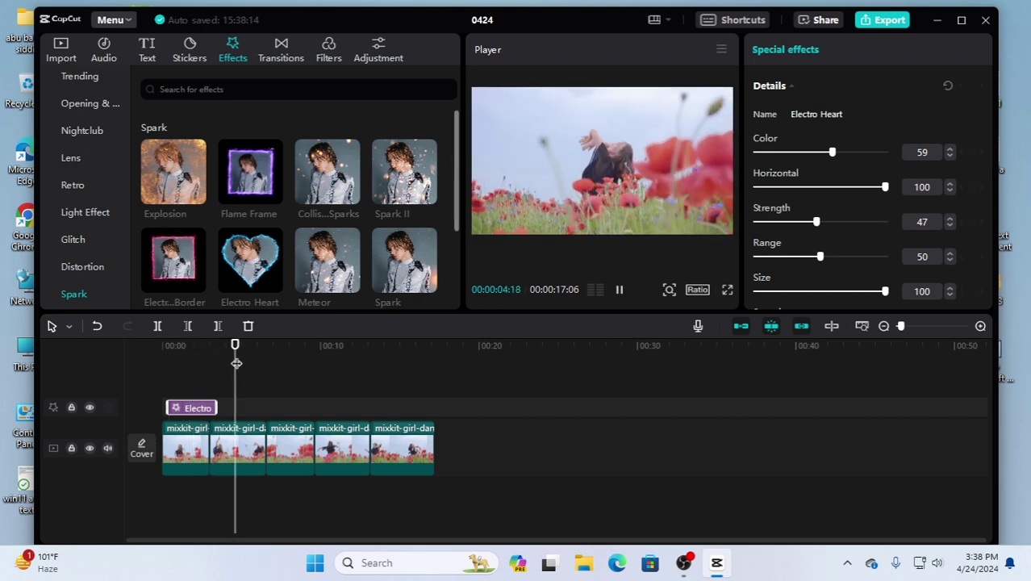
left_click(619, 290)
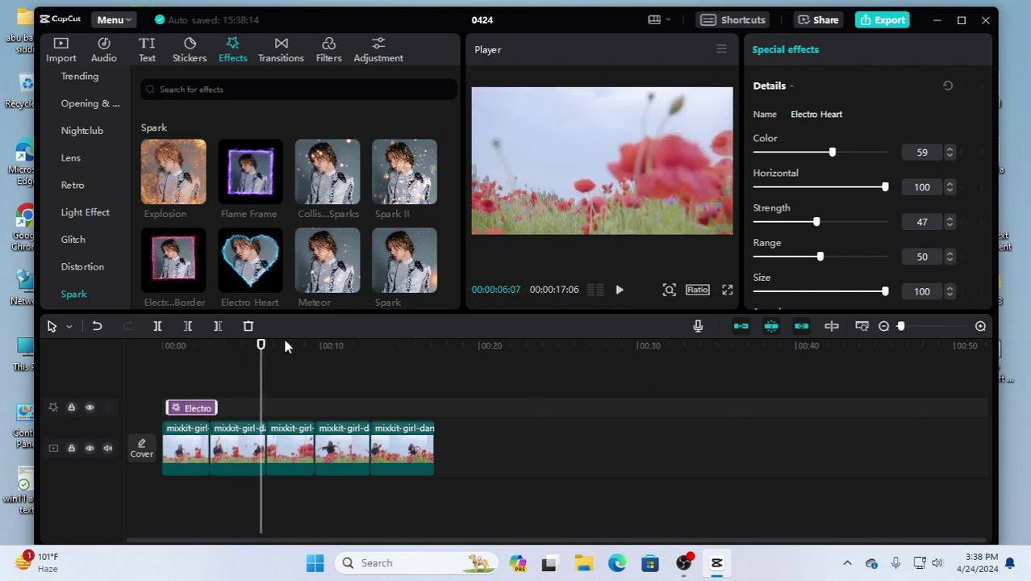
left_click_drag(259, 346, 184, 365)
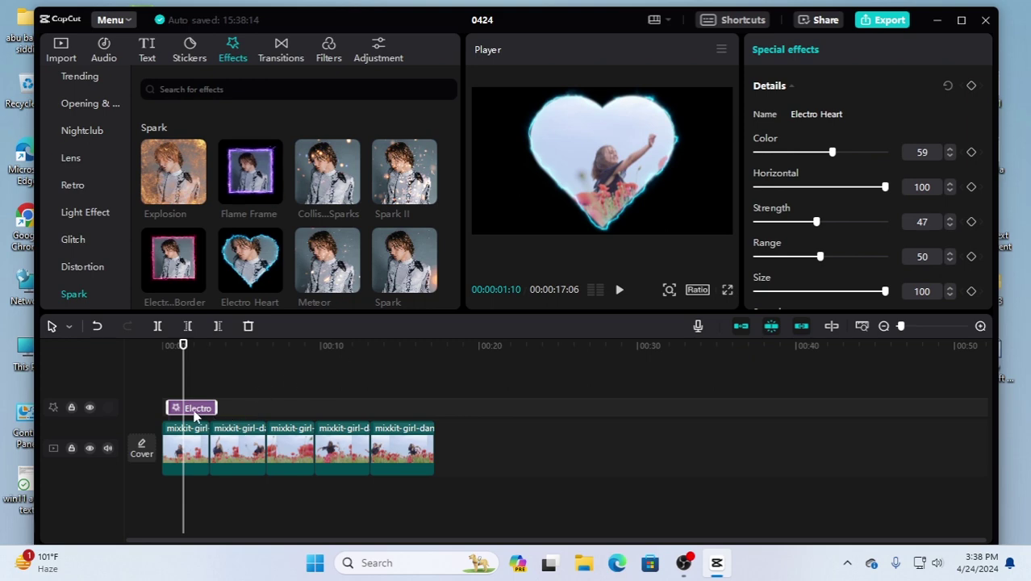
key("Delete")
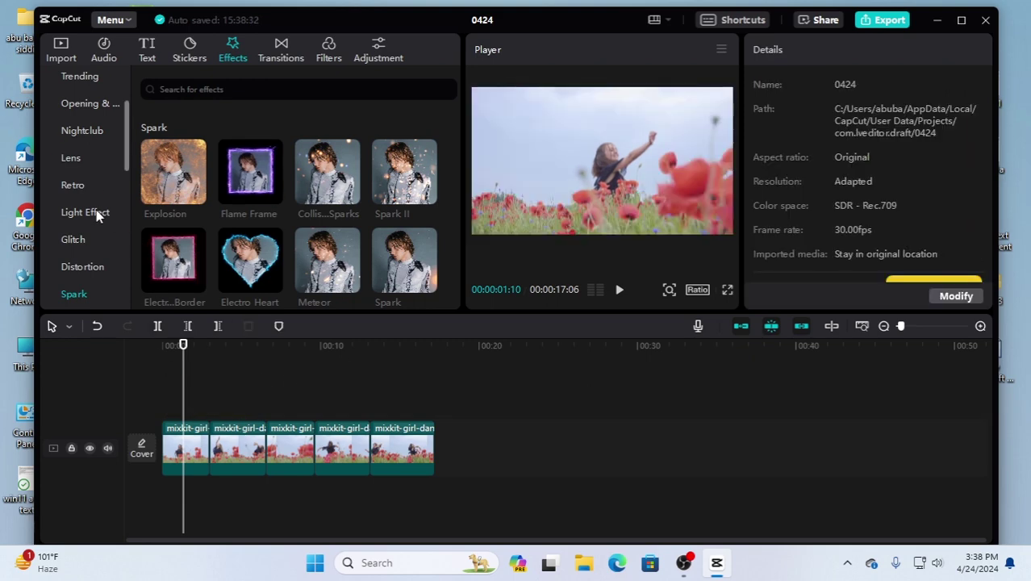
Add the Love effect Love Projection above the first segment at about 0.5 seconds and play the video from the start
scroll(91, 215, "down", 3)
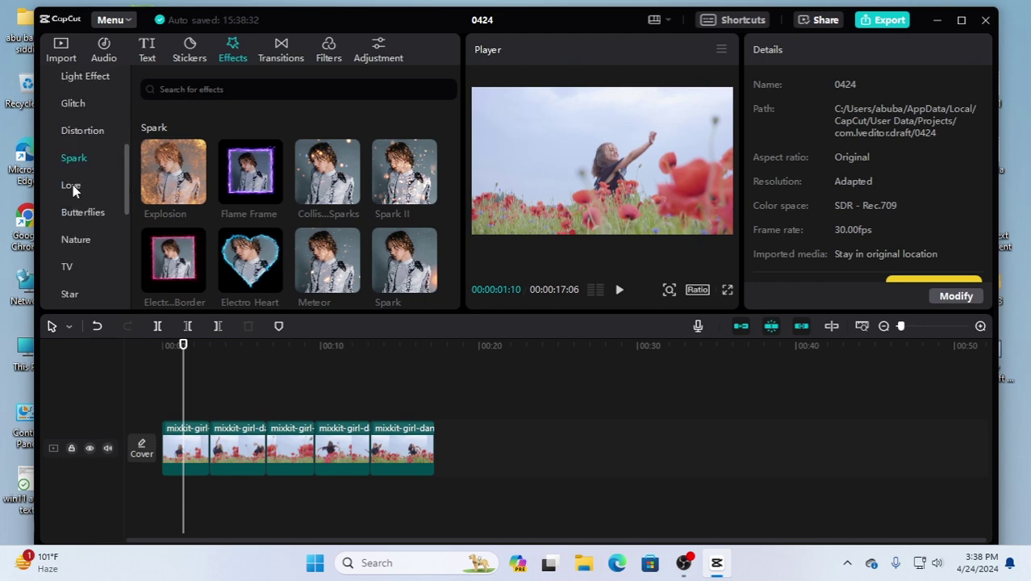
left_click(72, 186)
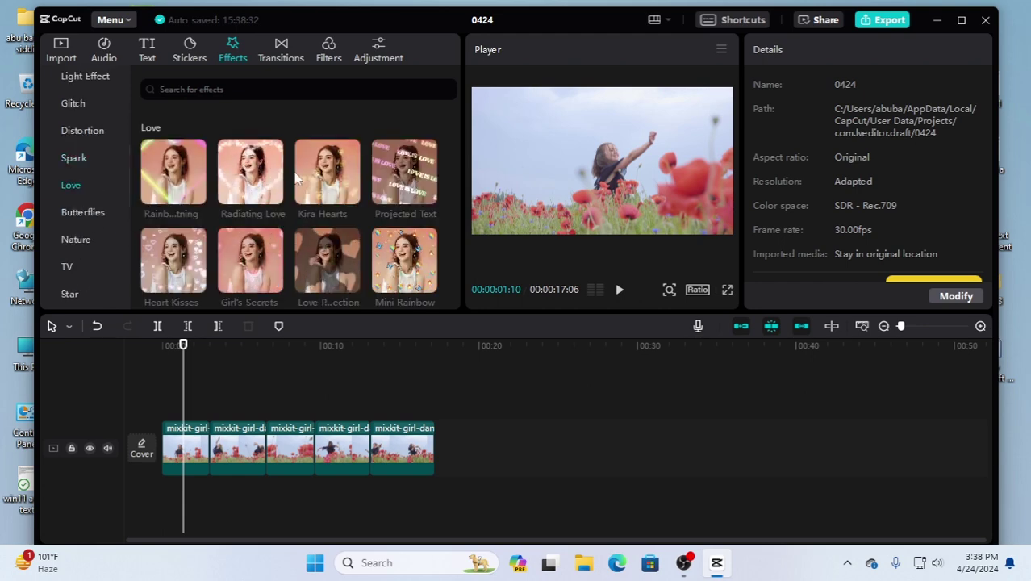
left_click_drag(335, 279, 179, 408)
left_click_drag(184, 341, 165, 364)
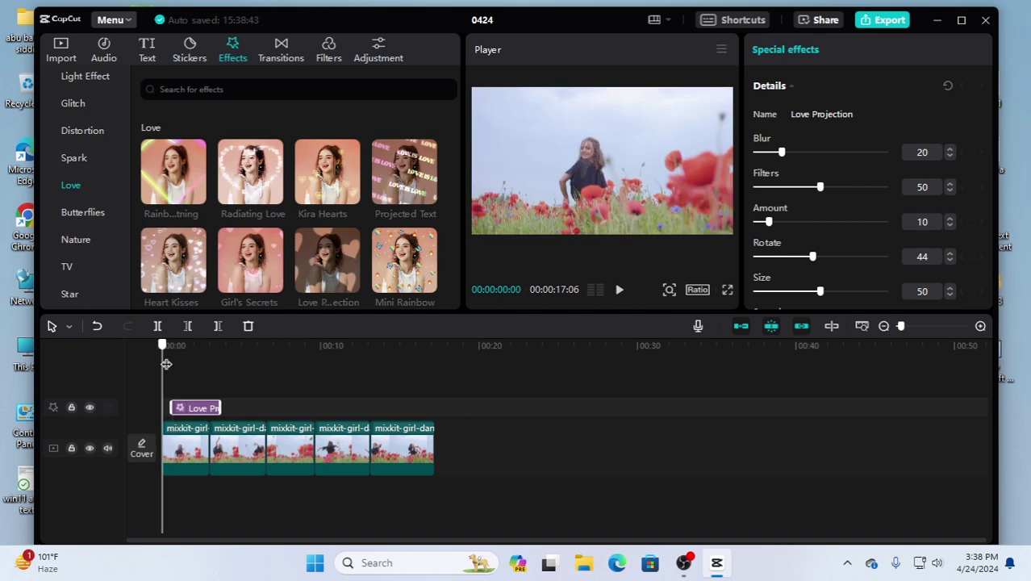
left_click(620, 290)
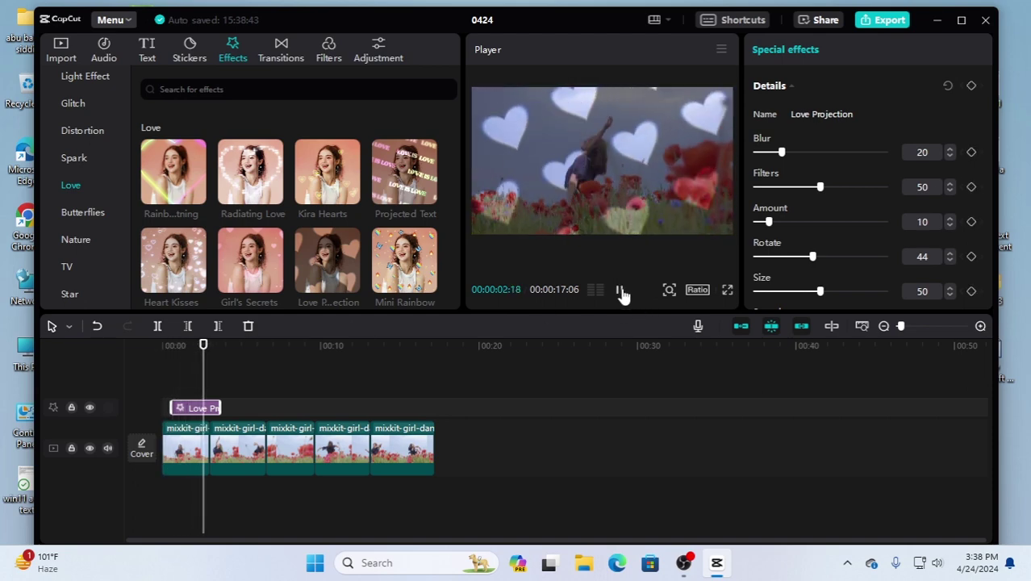
left_click(619, 291)
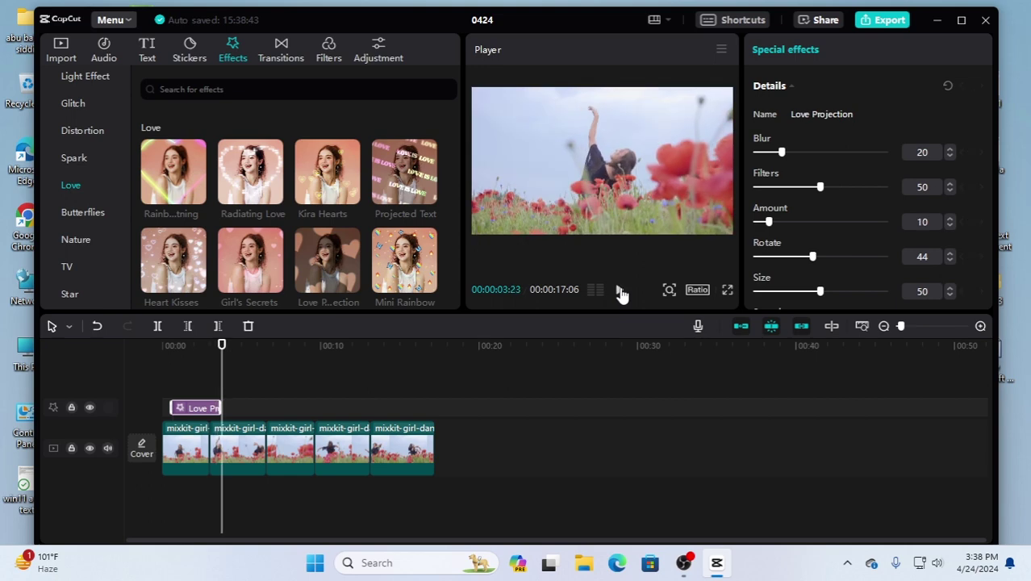
left_click(620, 291)
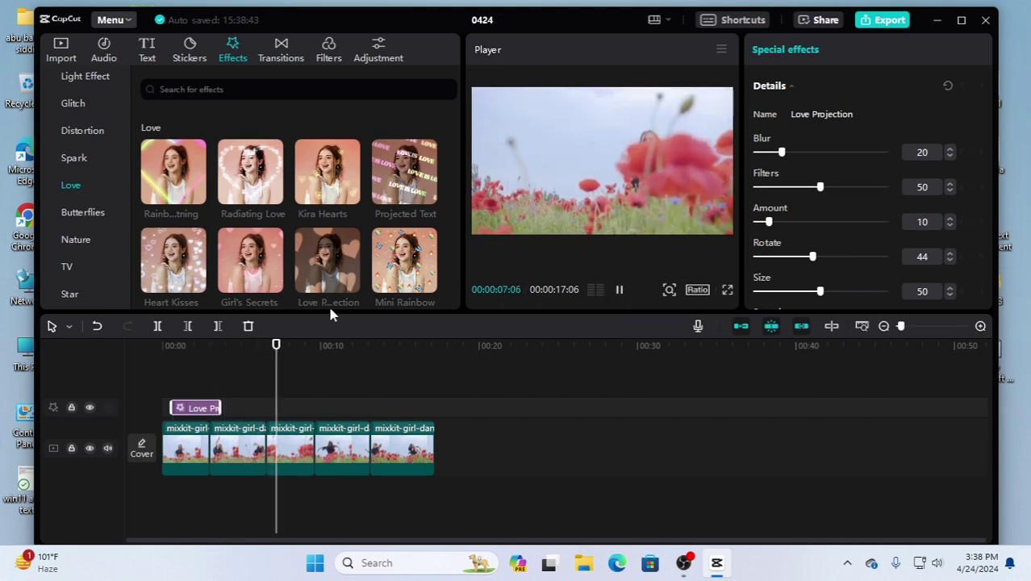
Replay the video from the start to review the Love Projection effect, pausing at about 5 seconds
key("Home")
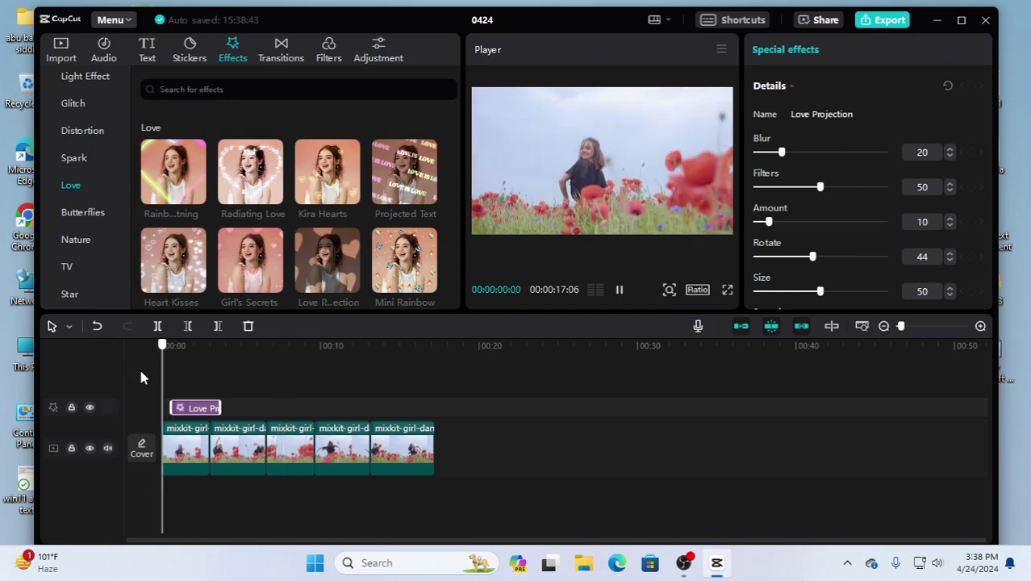
left_click(619, 291)
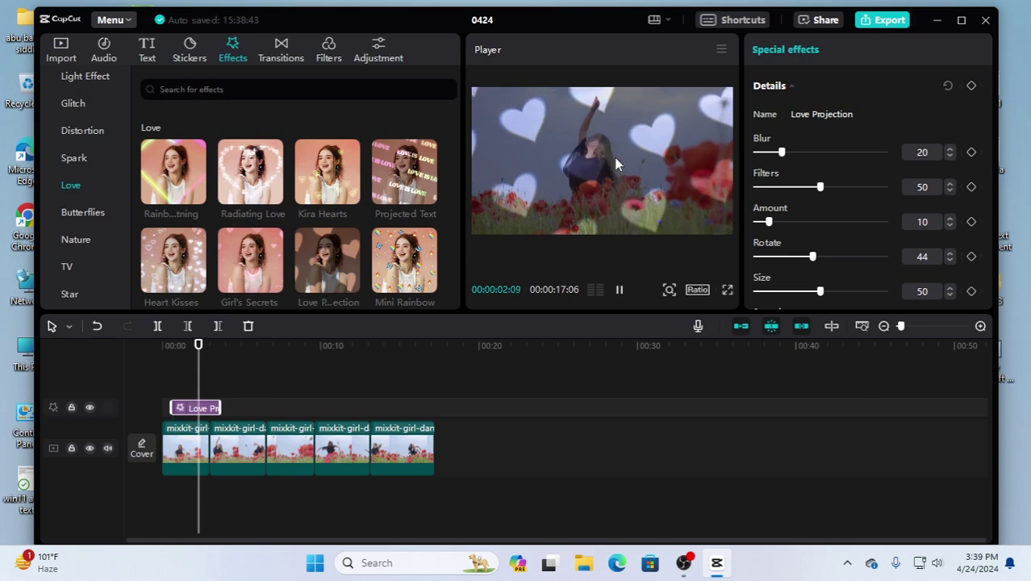
left_click(617, 291)
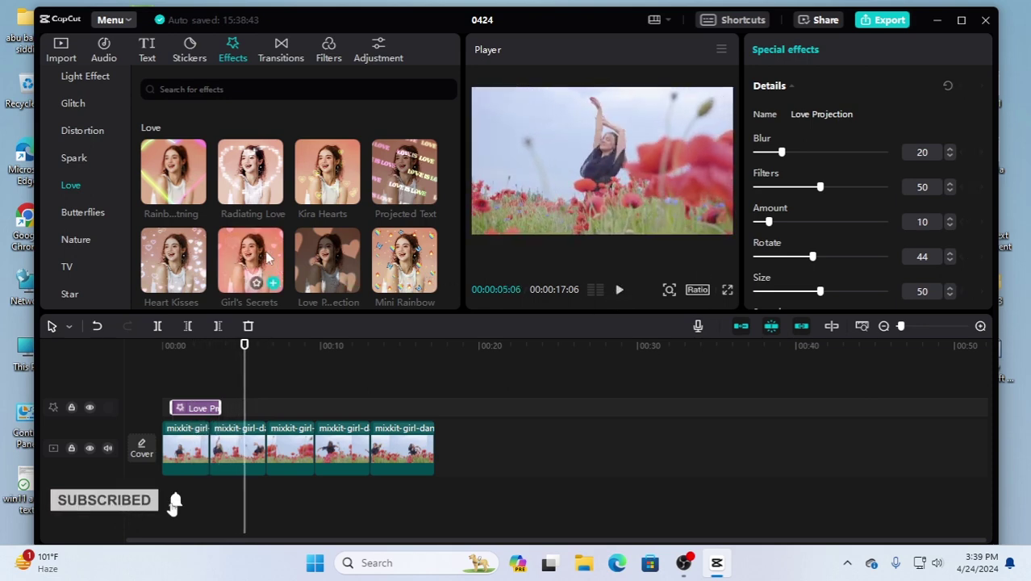
Browse the remaining Love effects, then the effects in the Butterflies and 2024 categories
scroll(269, 257, "down", 5)
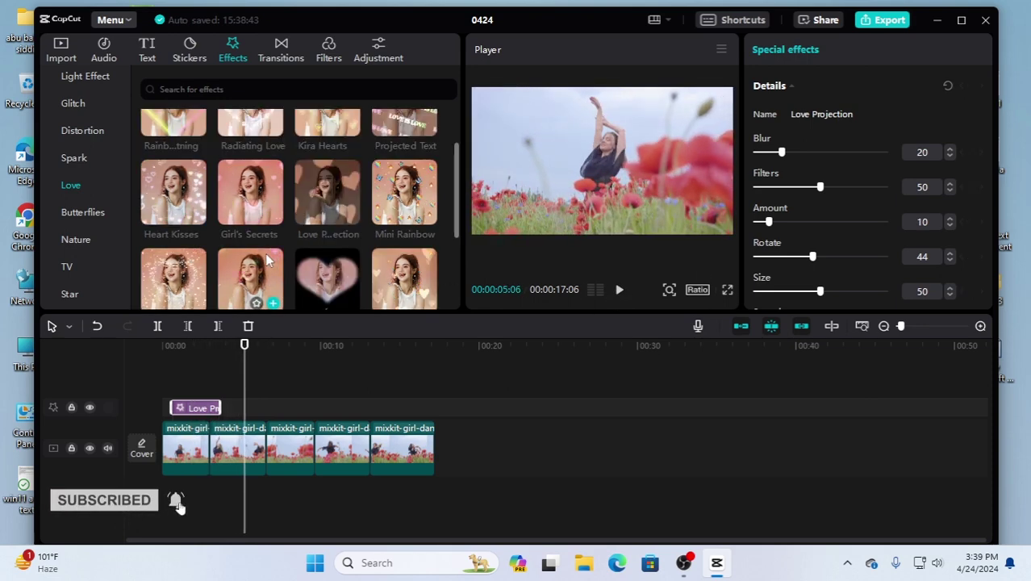
left_click(81, 214)
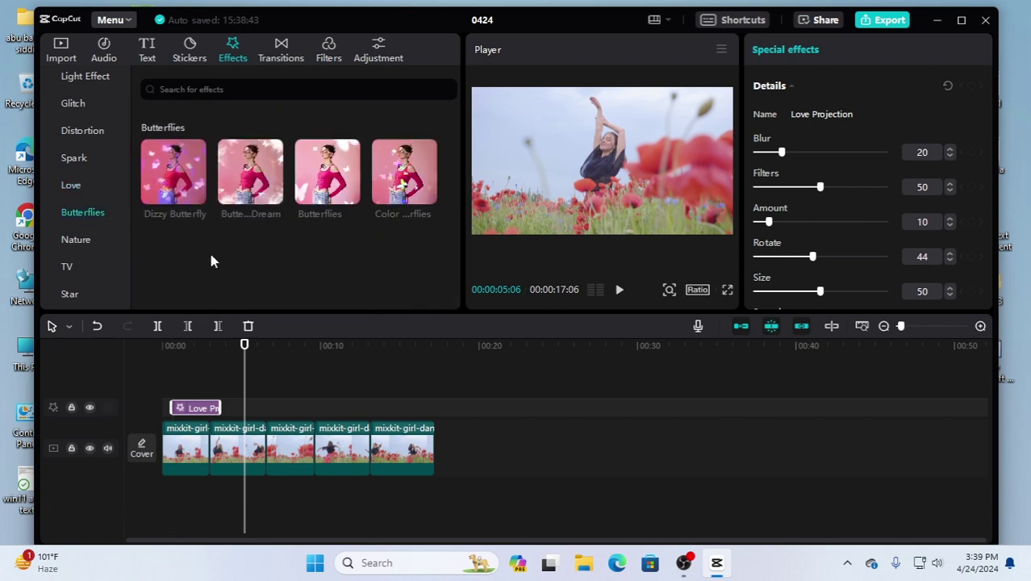
scroll(76, 267, "down", 5)
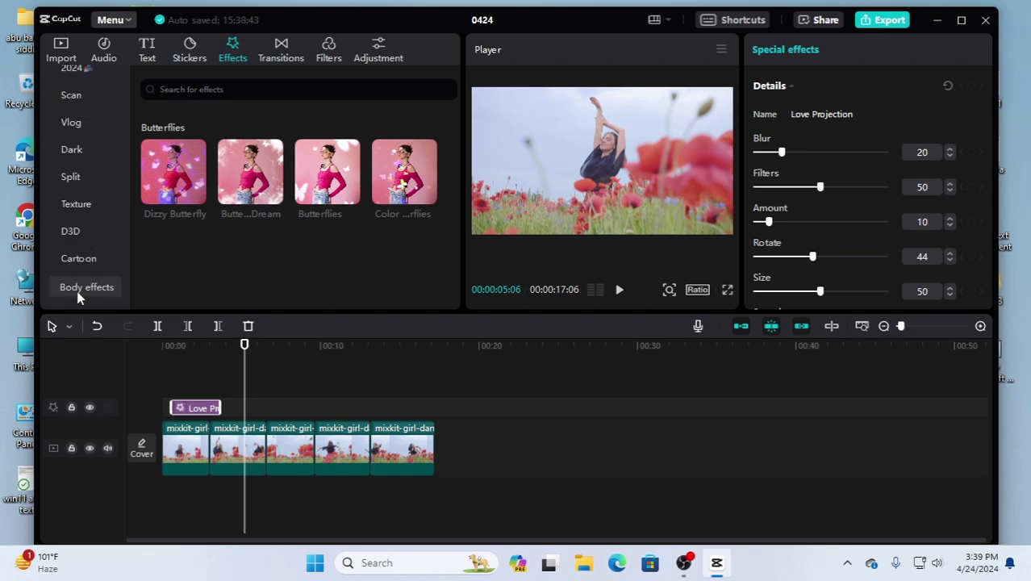
scroll(89, 226, "up", 2)
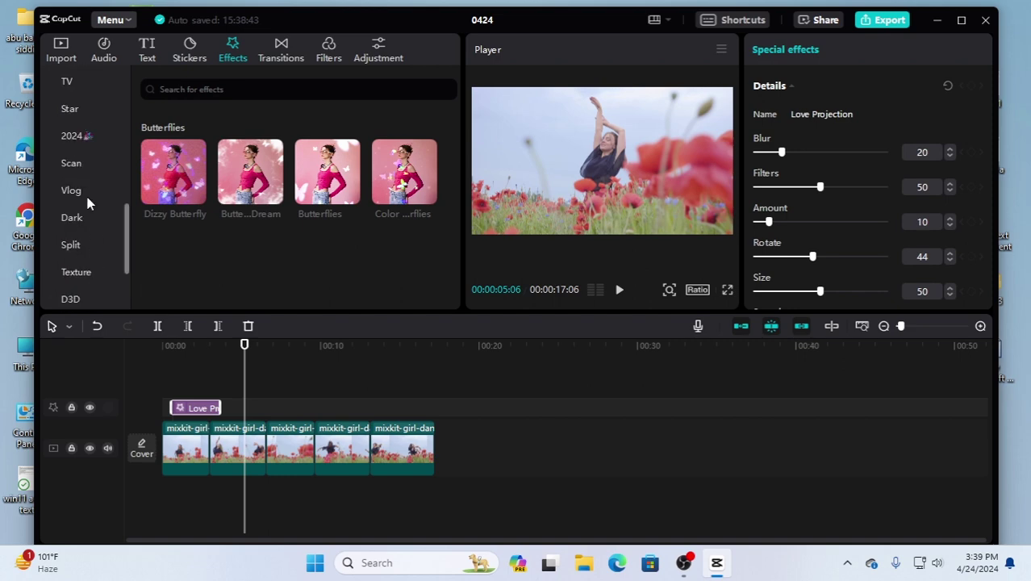
left_click(76, 138)
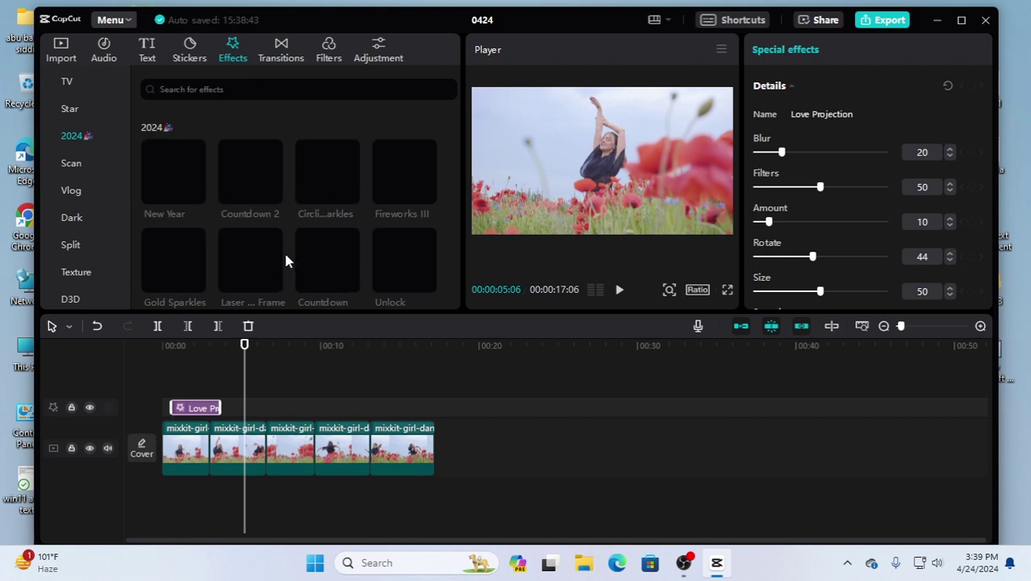
scroll(275, 247, "down", 6)
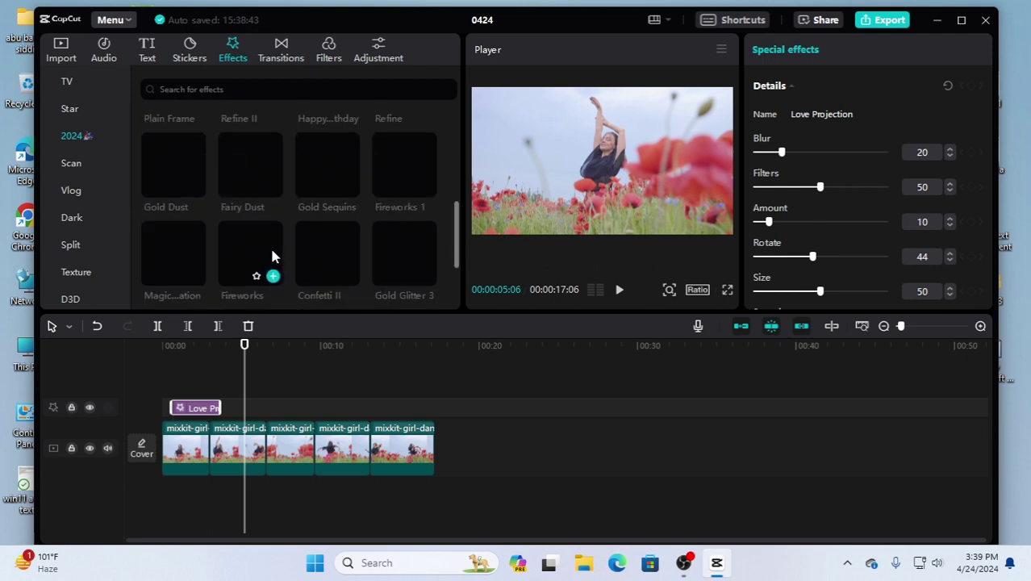